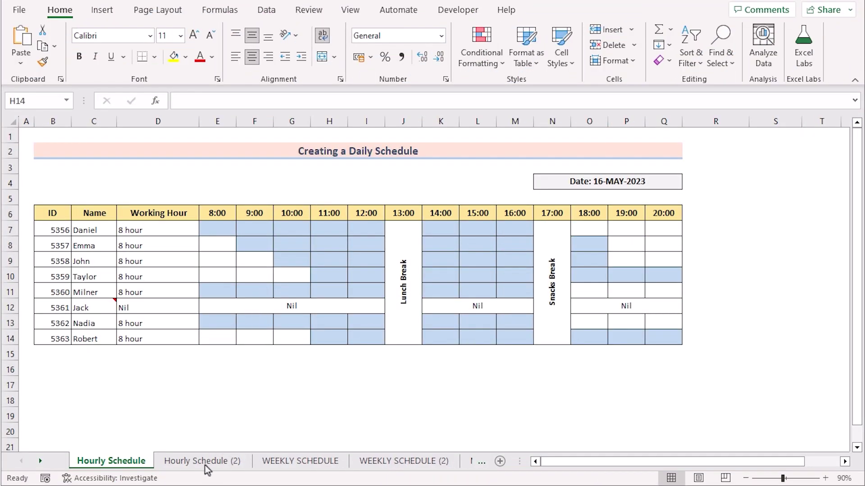
- Open the Hourly Schedule (2) sheet and examine its heading, date cell and the ID, Name and Working Hour columns
click(204, 464)
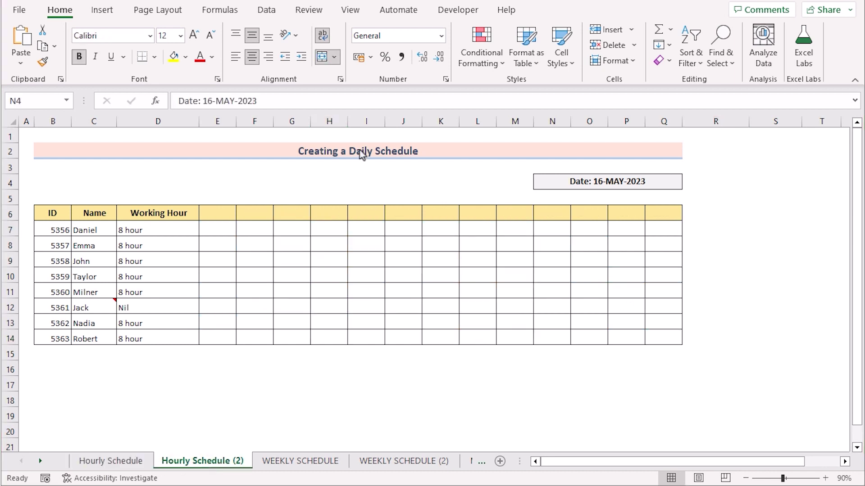
click(361, 153)
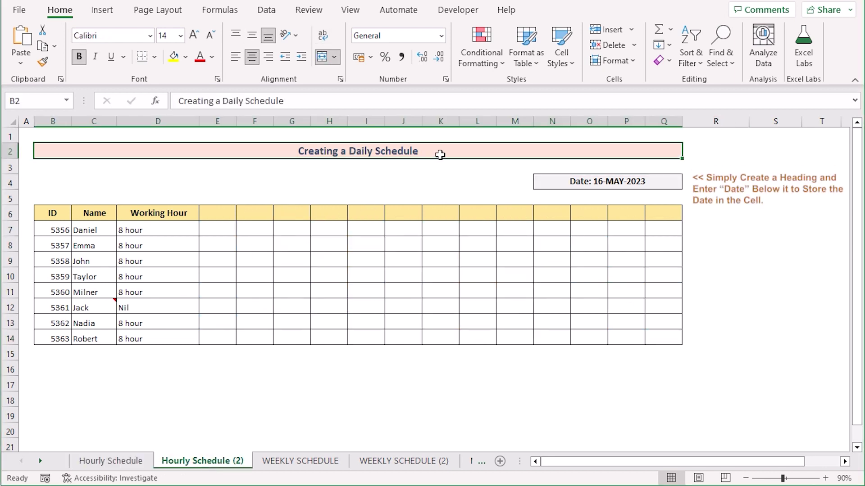
click(552, 185)
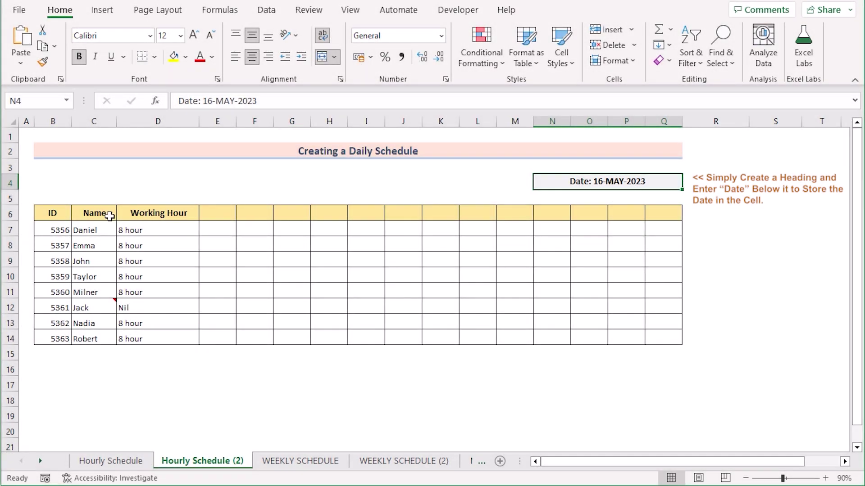
click(66, 217)
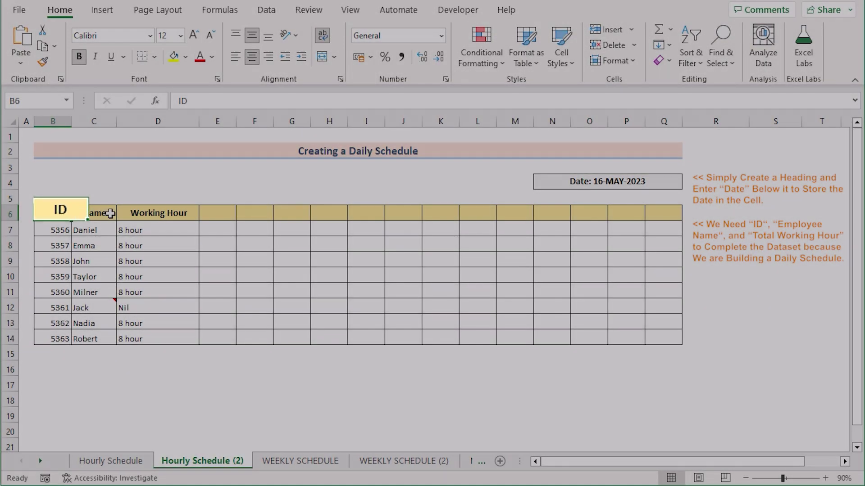
click(111, 213)
click(194, 213)
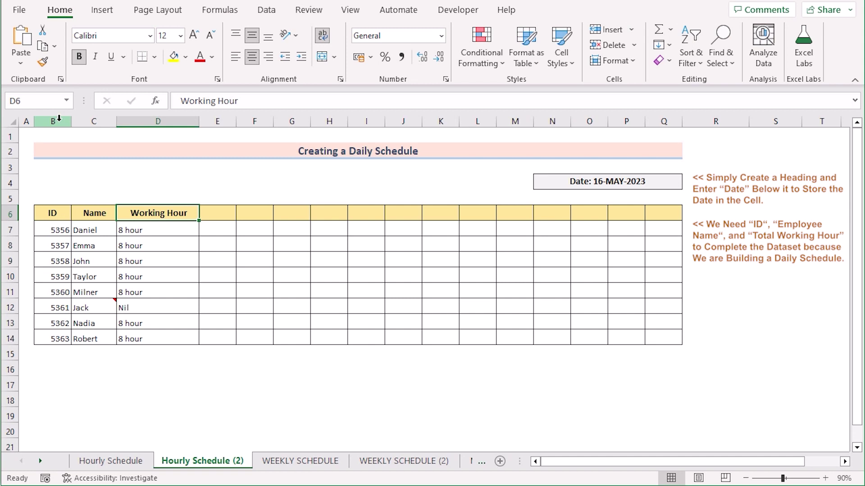
click(55, 122)
click(94, 121)
click(135, 121)
- Enter 8:00 in cell E6 and fill the hourly series across the header row through Q6
click(218, 213)
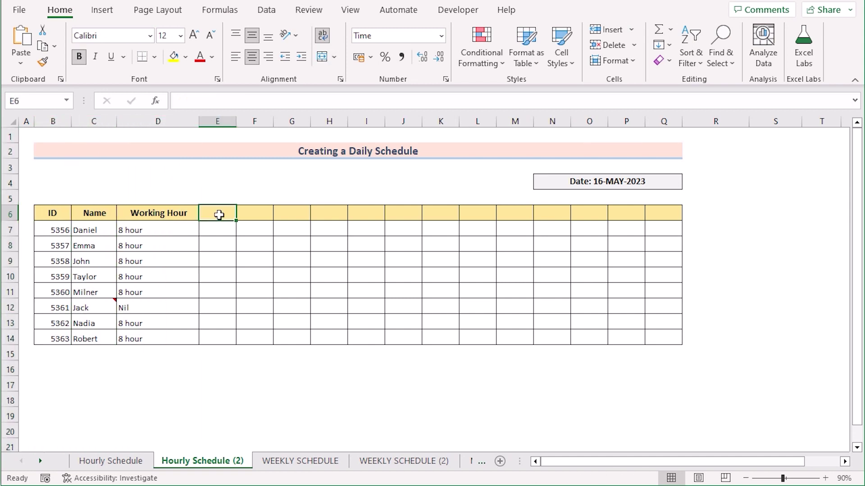
double_click(218, 214)
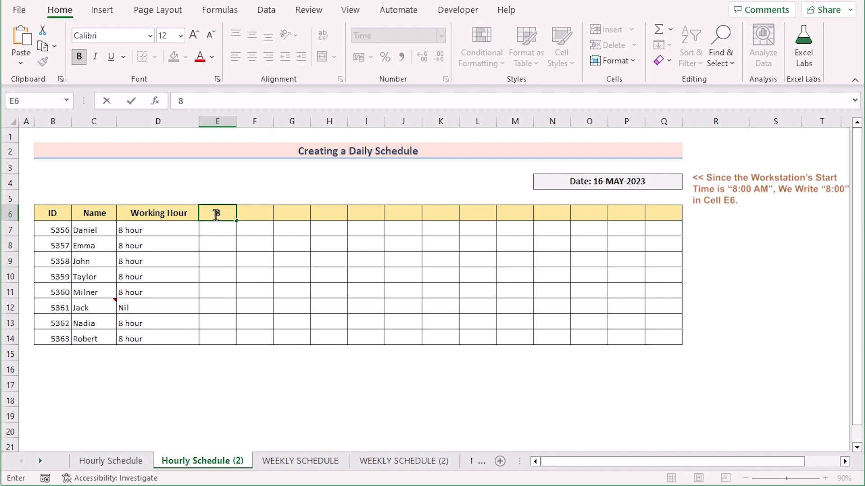
text(8:00)
key(Return)
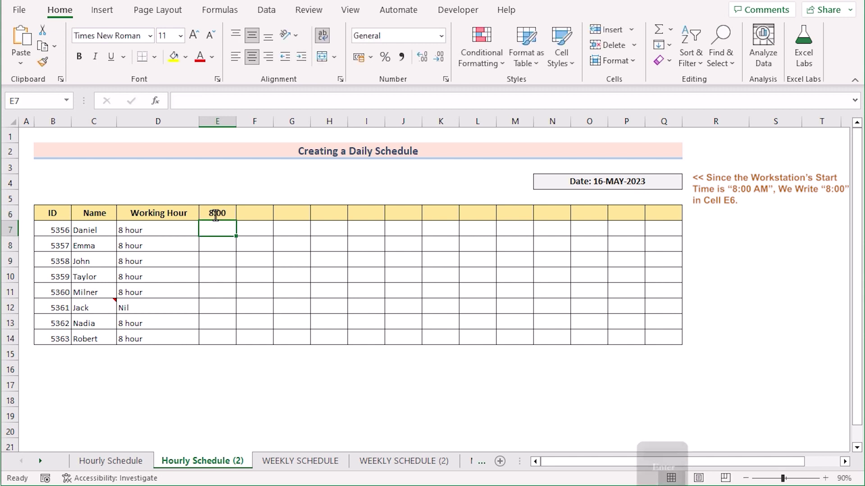
click(204, 212)
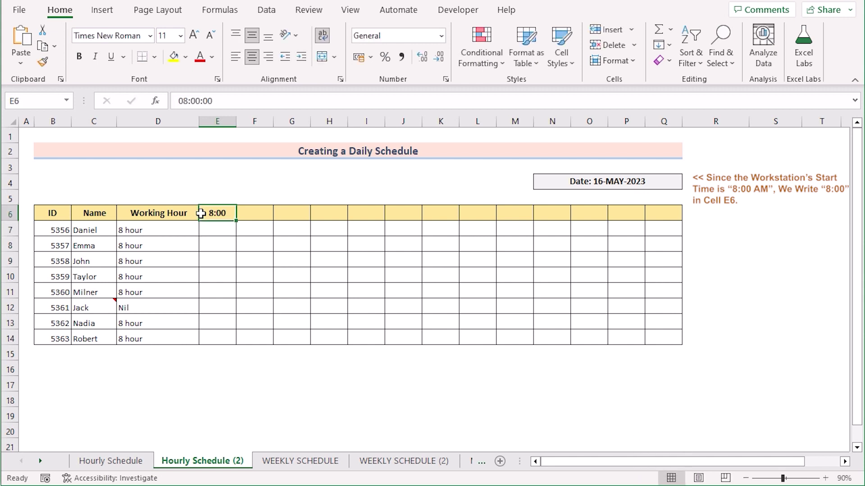
drag(235, 221, 663, 220)
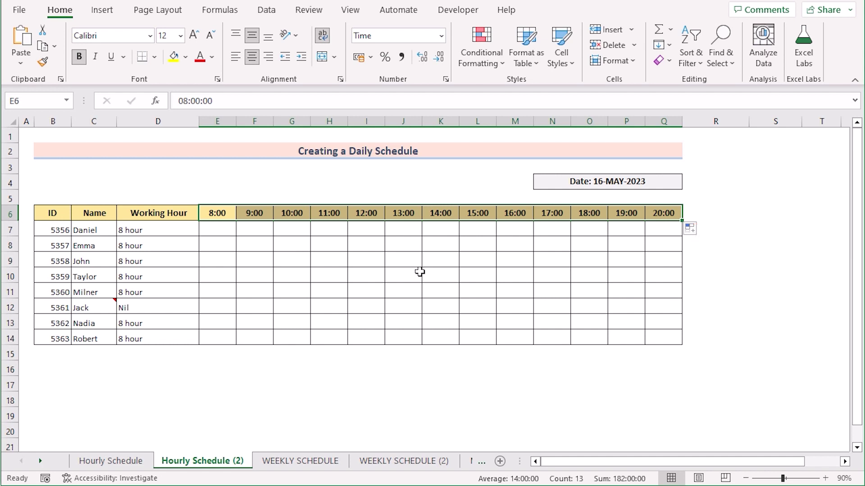
- Merge and center cells J7:J14 under 13:00 and enter Lunch Break in the merged cell
click(405, 229)
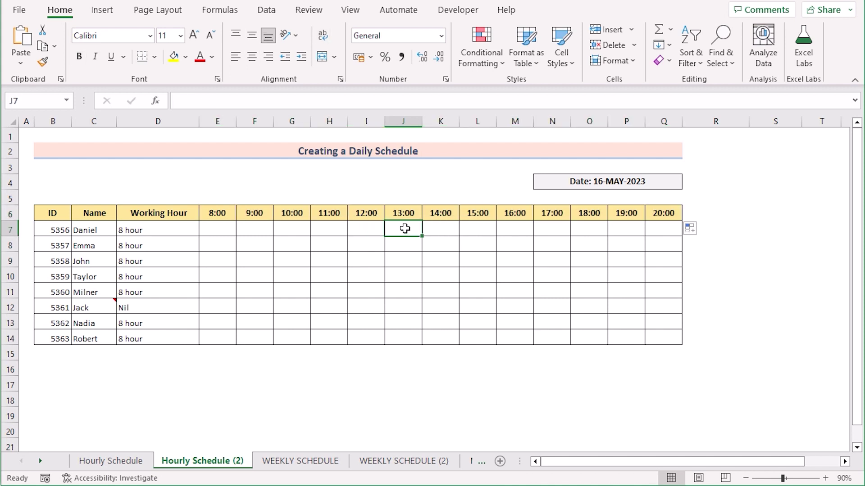
shift+click(402, 336)
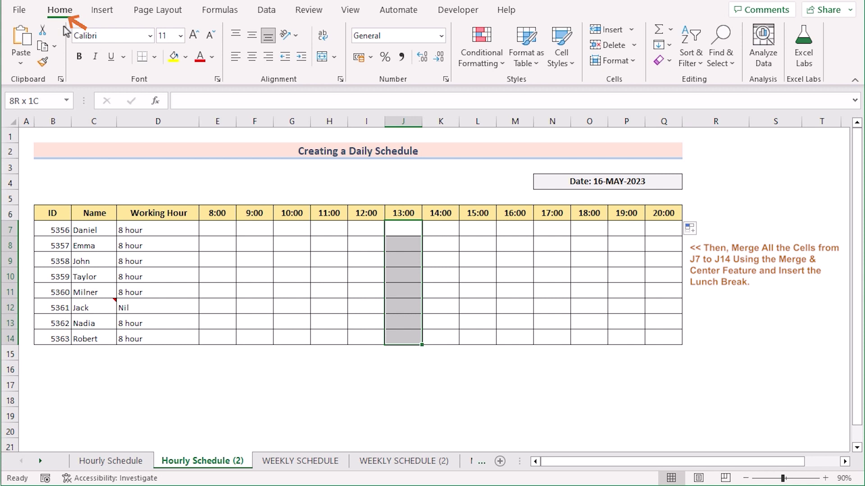
click(322, 60)
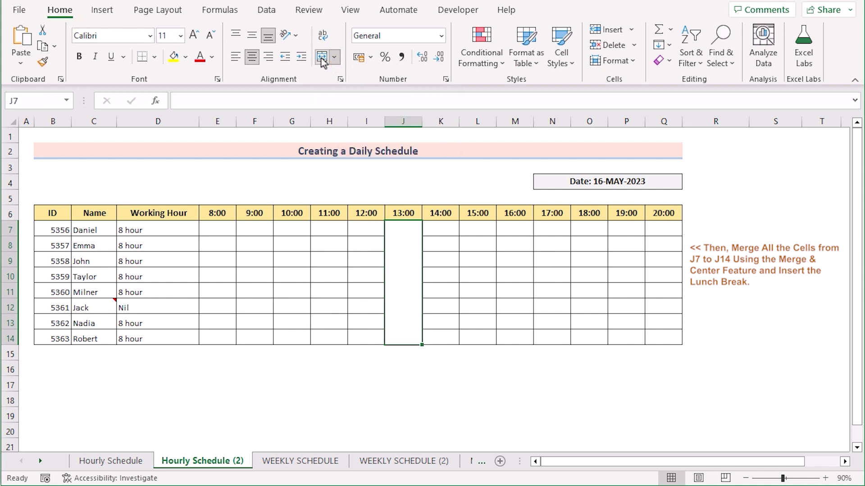
double_click(402, 259)
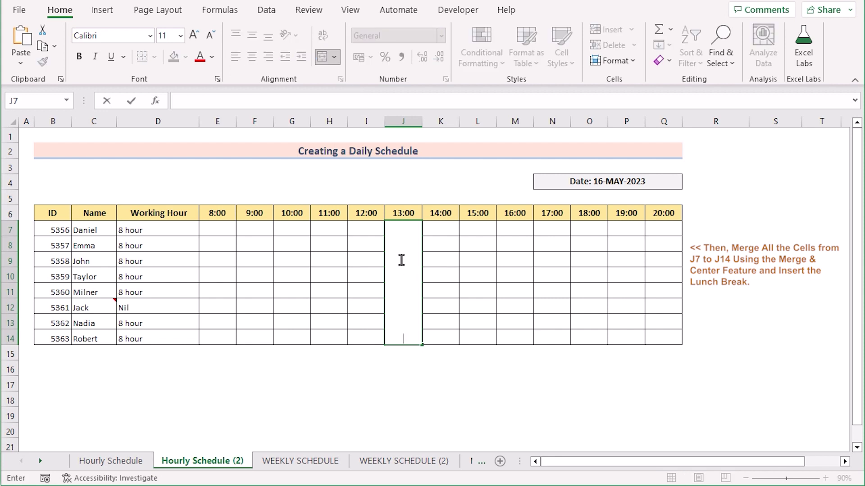
text(Lunch Brea)
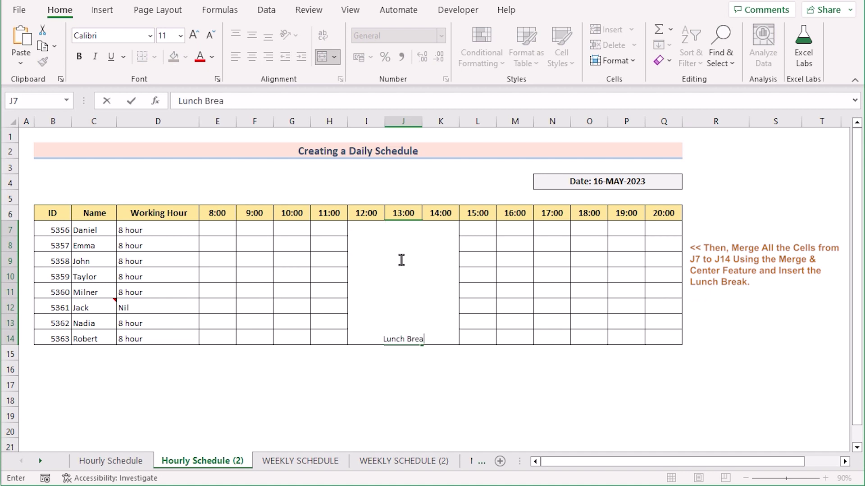
text(k)
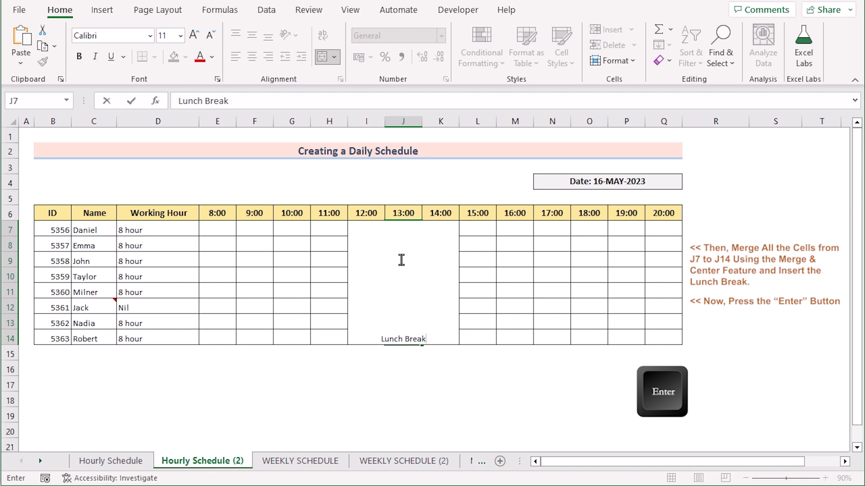
key(Return)
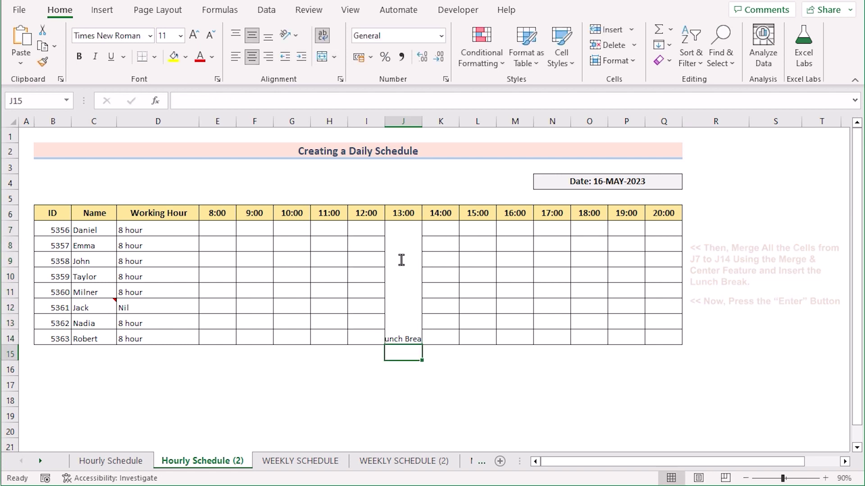
- Format the Lunch Break cell with Rotate Text Up, middle vertical alignment and bold
click(402, 260)
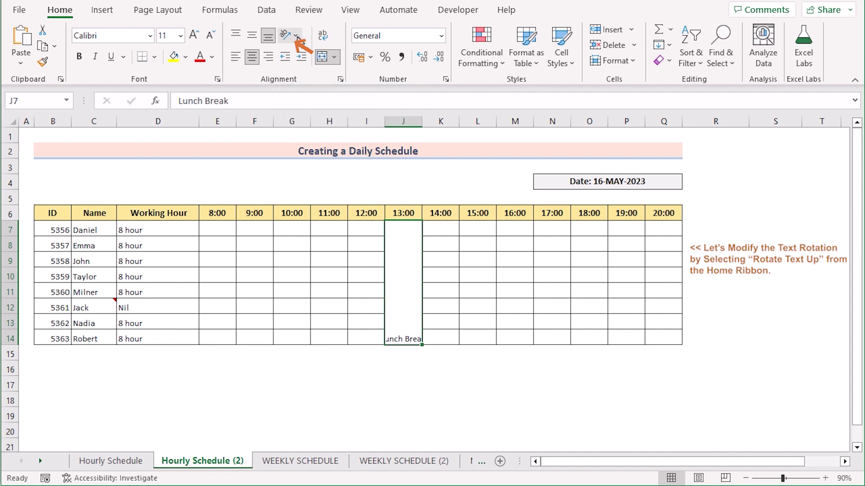
click(294, 36)
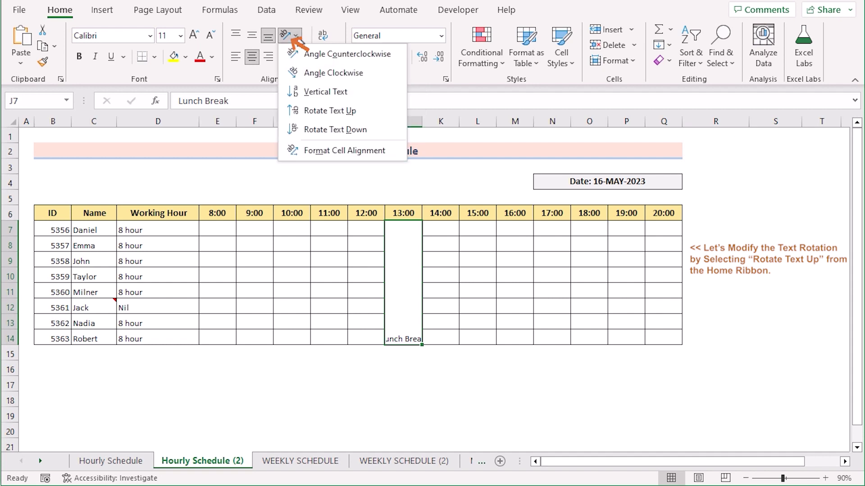
click(371, 113)
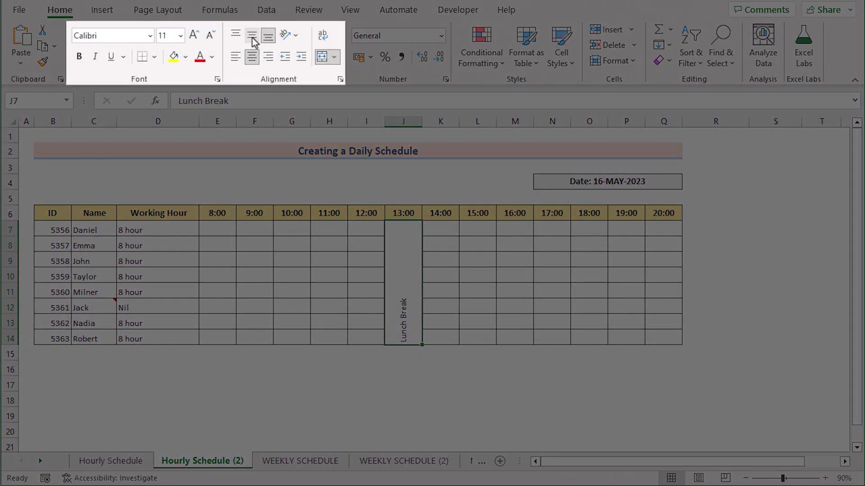
click(252, 37)
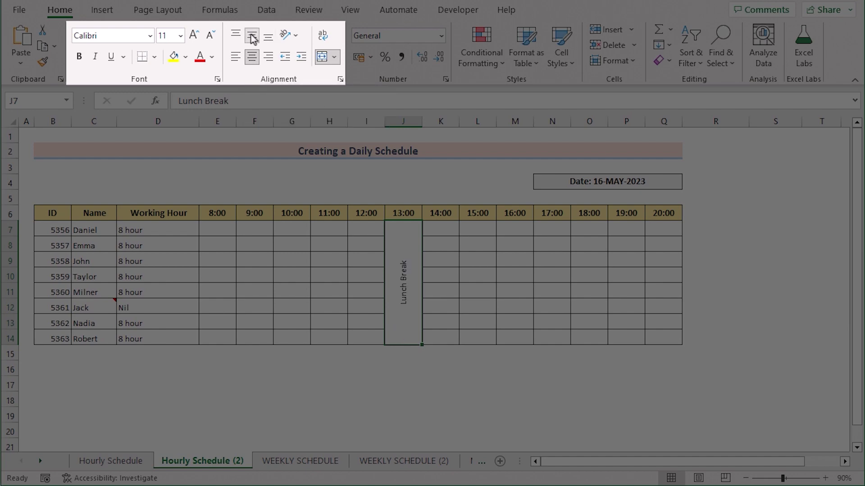
click(79, 60)
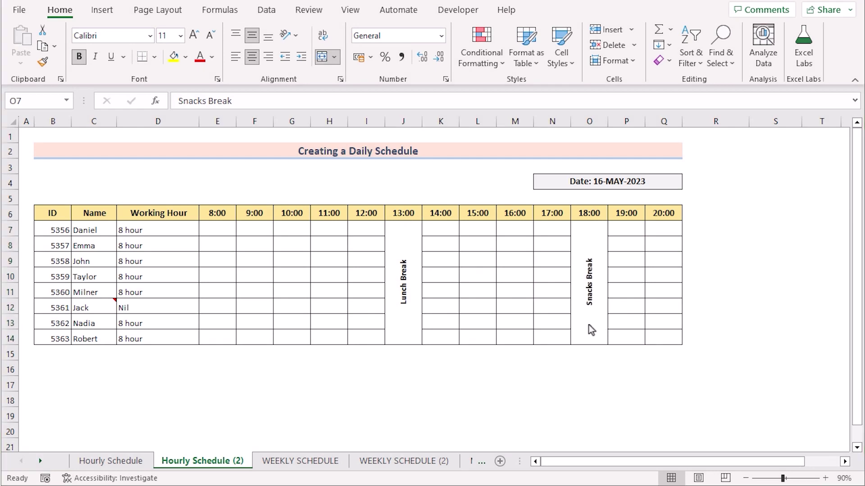
- Review the Snacks Break cell under 18:00 and the Working Hour entries down to D12
click(588, 325)
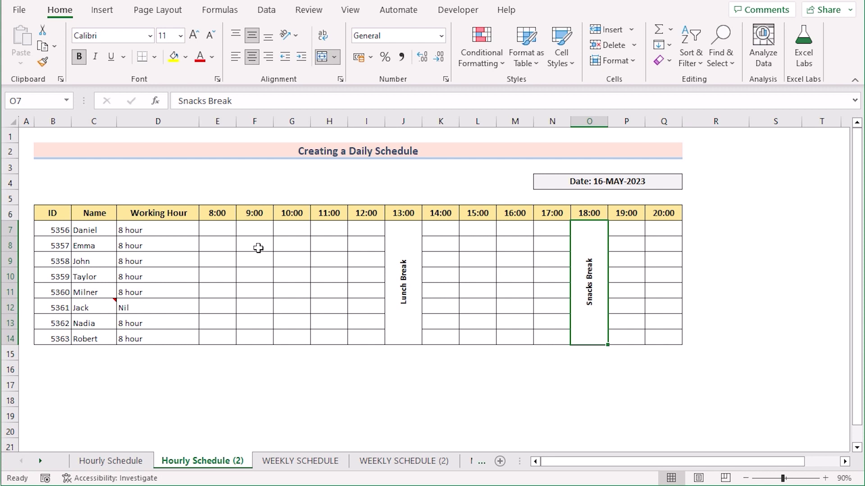
click(194, 213)
click(178, 232)
click(167, 246)
click(168, 261)
click(168, 276)
click(167, 290)
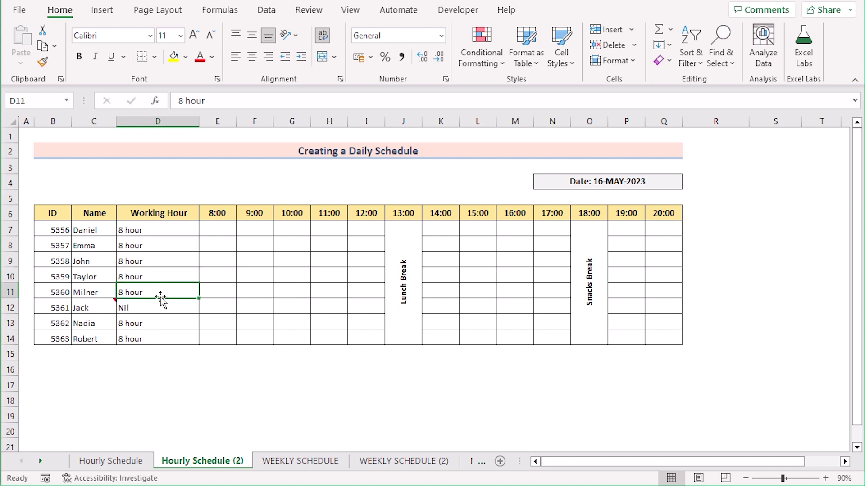
click(166, 308)
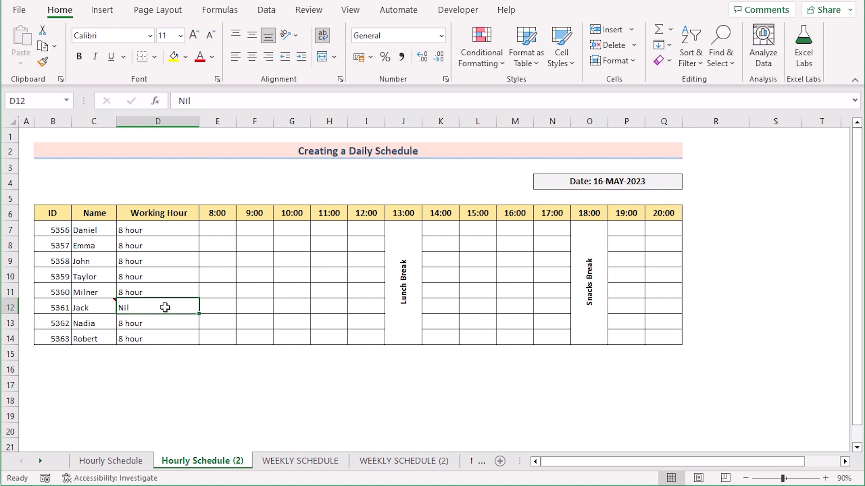
- Merge and center cells E12:I12 and enter NIL for the employee without working hours
click(224, 309)
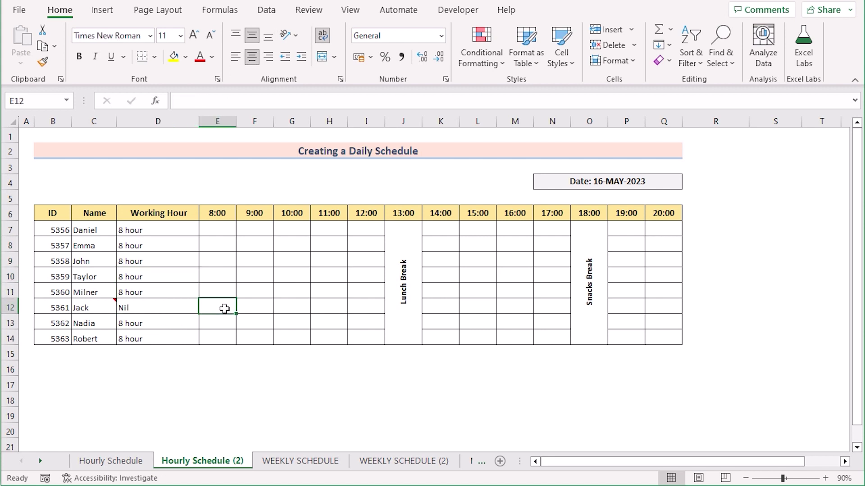
shift+click(367, 308)
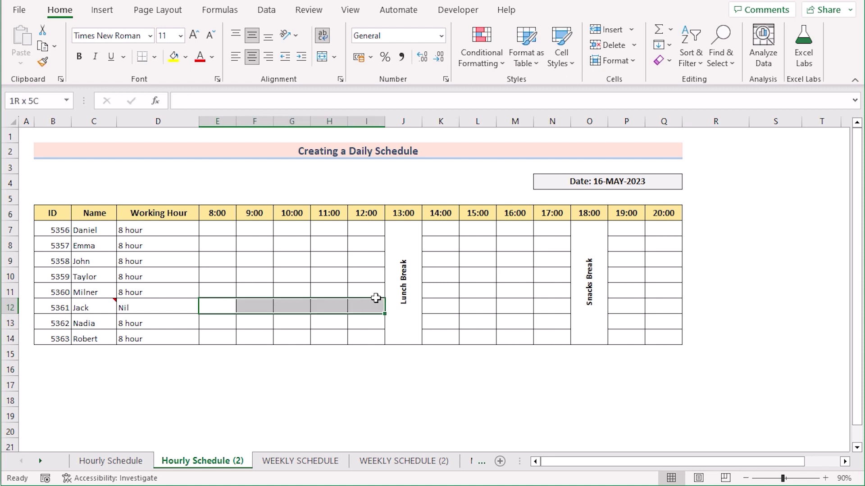
click(326, 60)
double_click(280, 306)
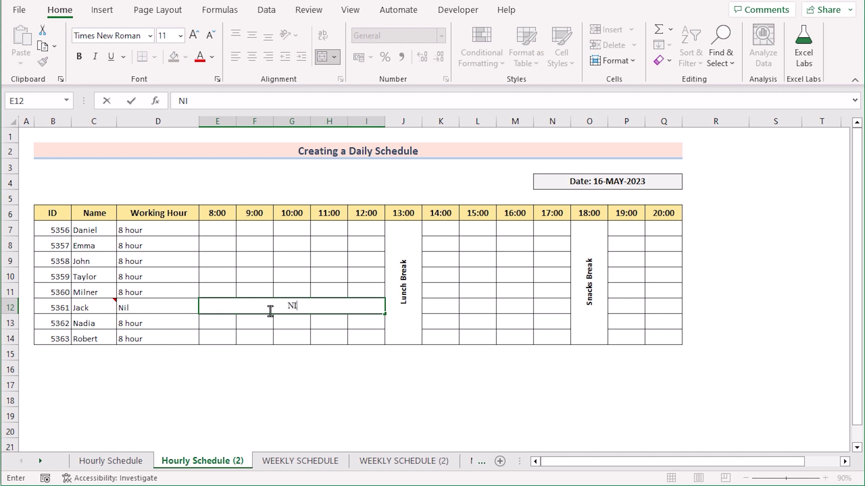
key(Return)
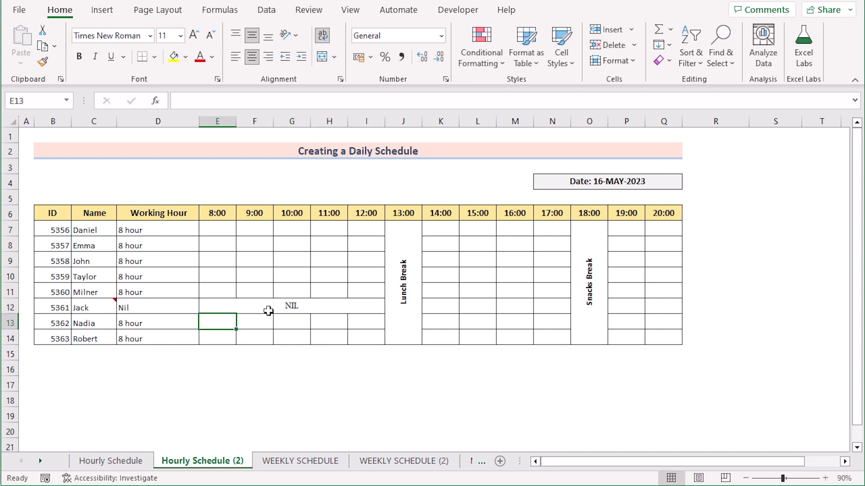
- Merge and center K12:N12 and P12:Q12 in the same employee's row, entering NIL in each merged cell
click(448, 307)
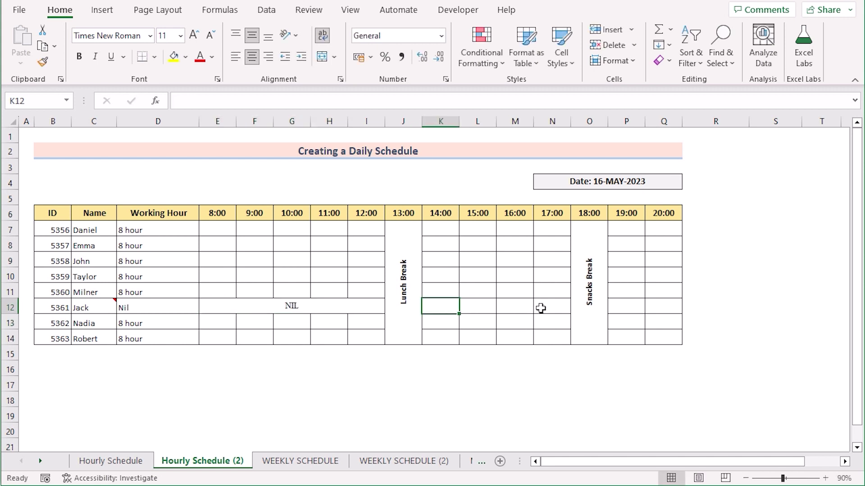
drag(540, 308, 544, 307)
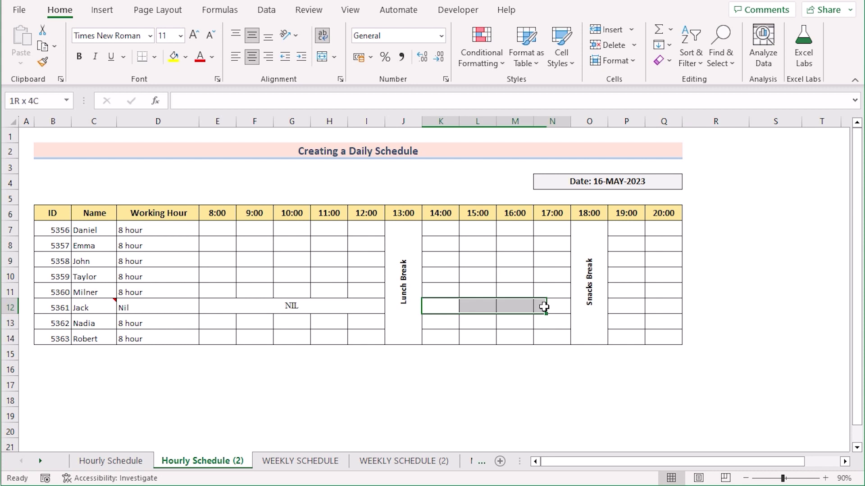
click(321, 58)
text(N)
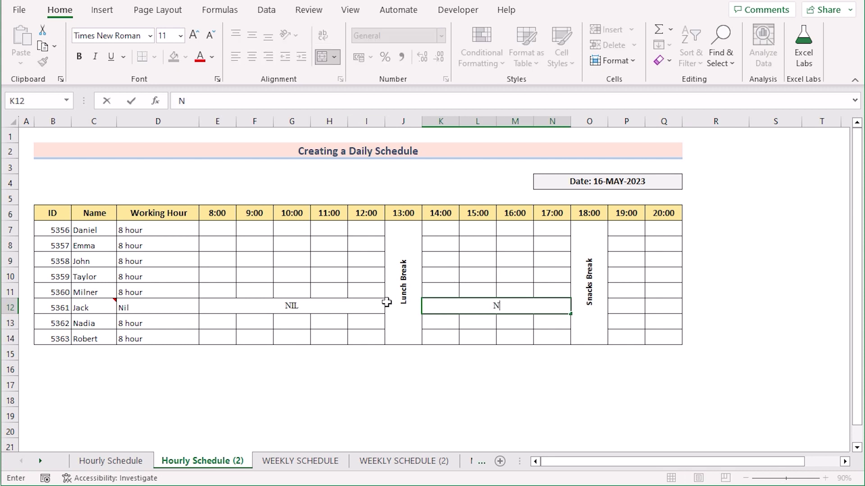
text(IL)
key(Return)
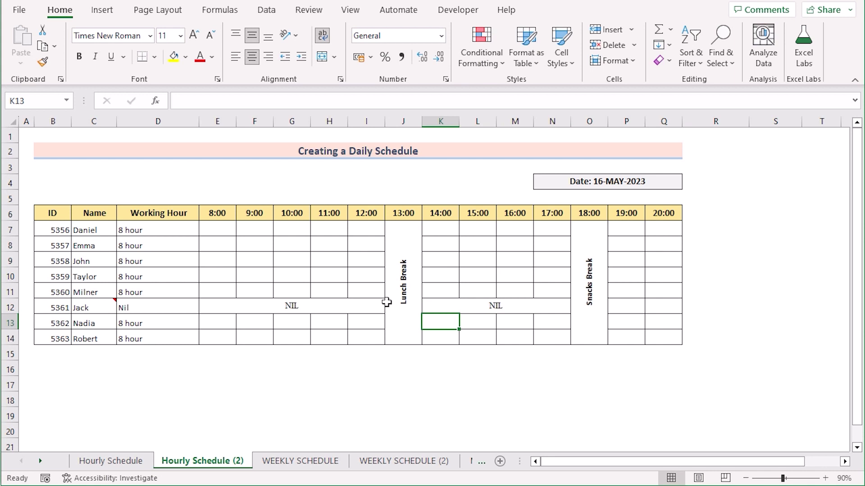
drag(614, 307, 668, 305)
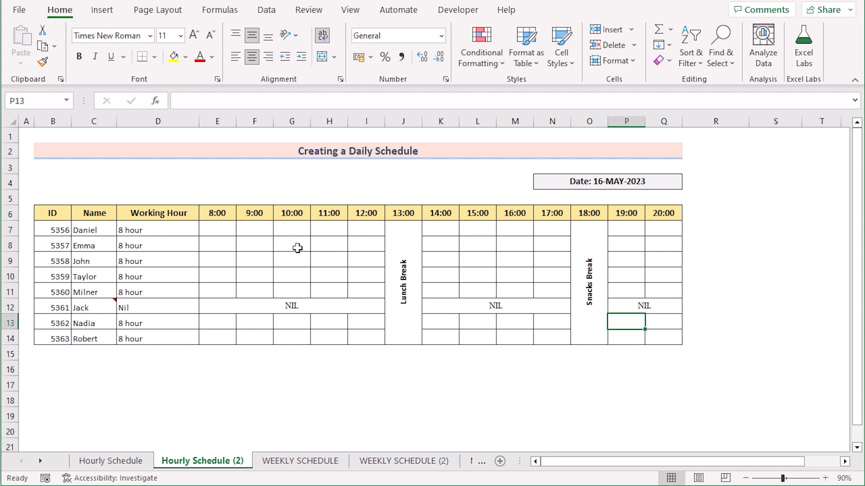
click(293, 245)
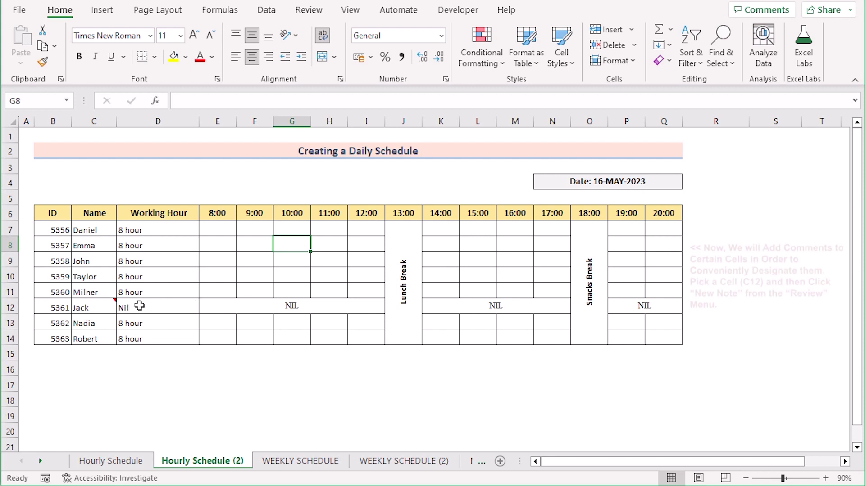
- Add a note reading Absent to cell C12, the name of the employee without working hours
mouse_move(104, 305)
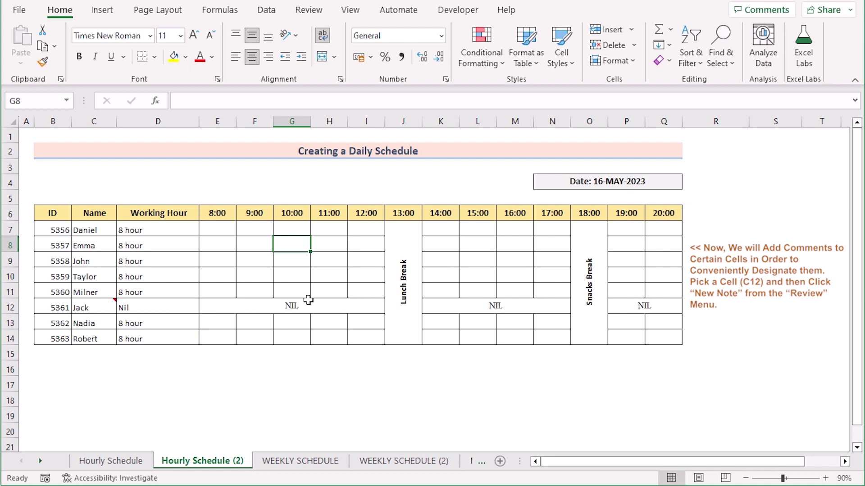
click(85, 307)
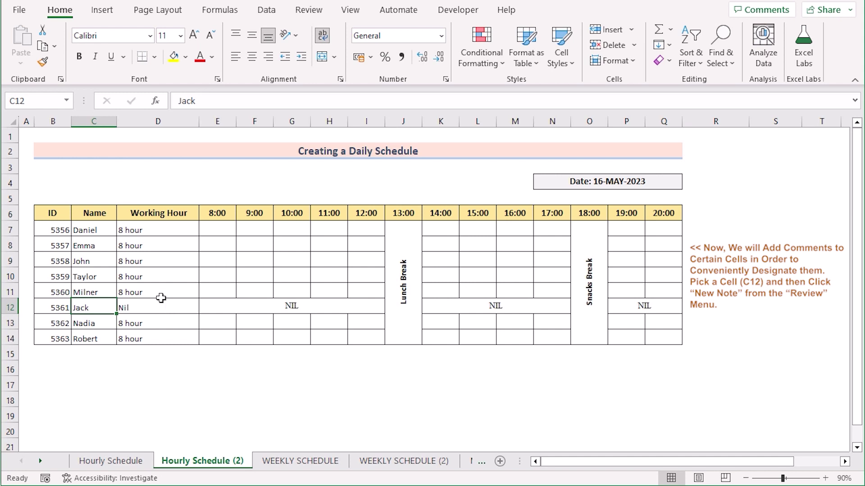
click(314, 13)
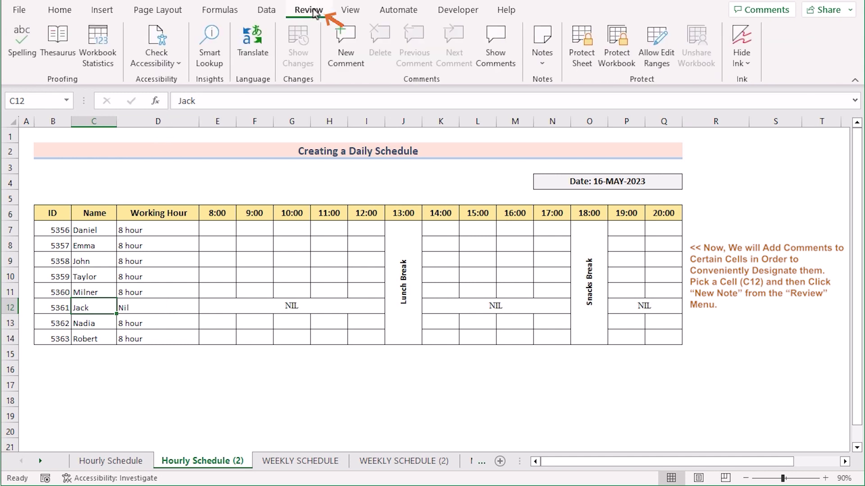
click(545, 65)
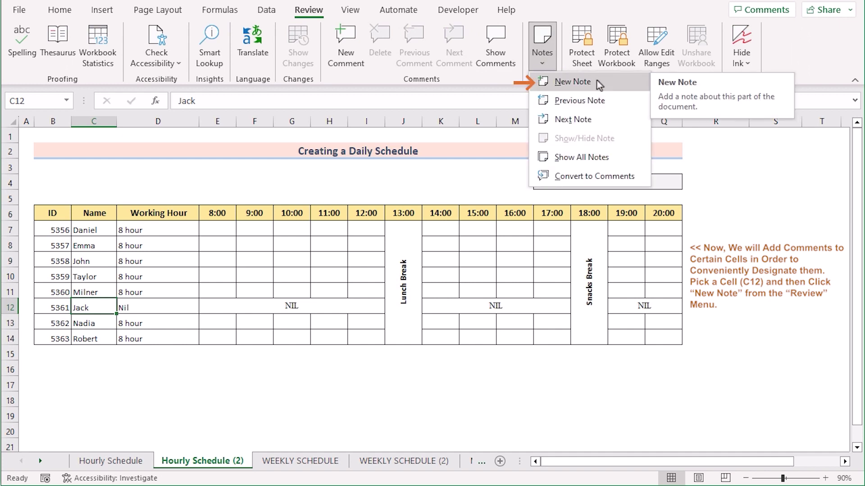
click(596, 81)
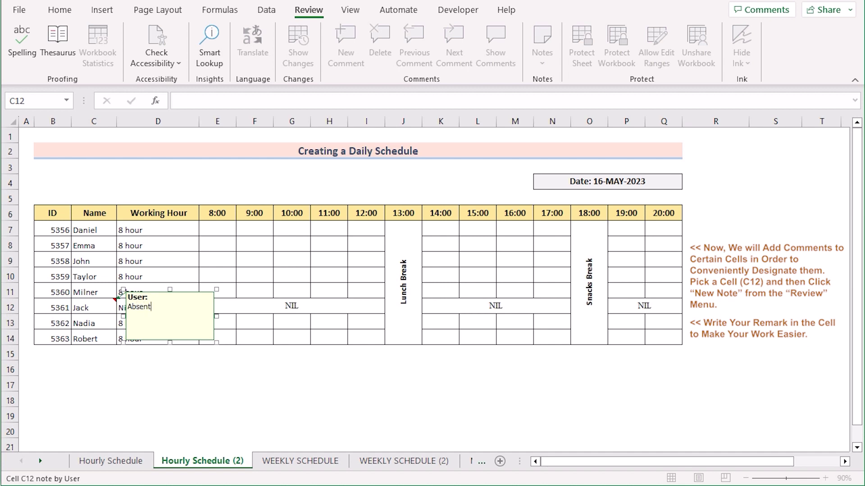
key(Return)
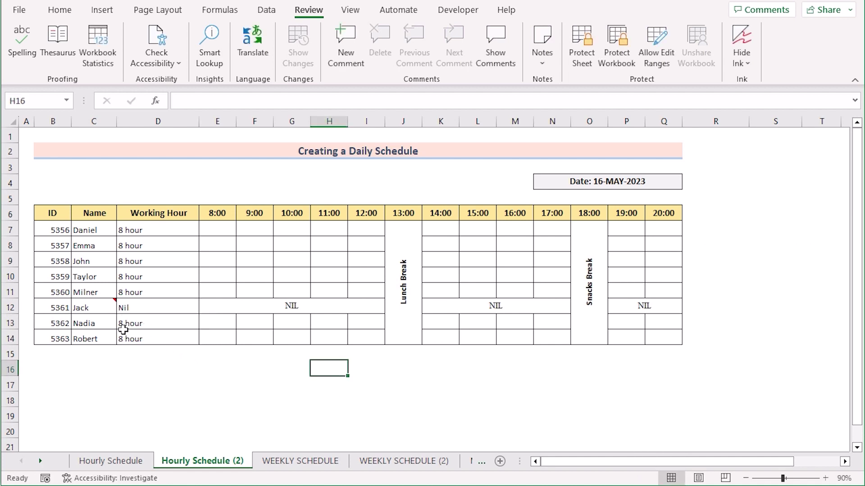
mouse_move(99, 309)
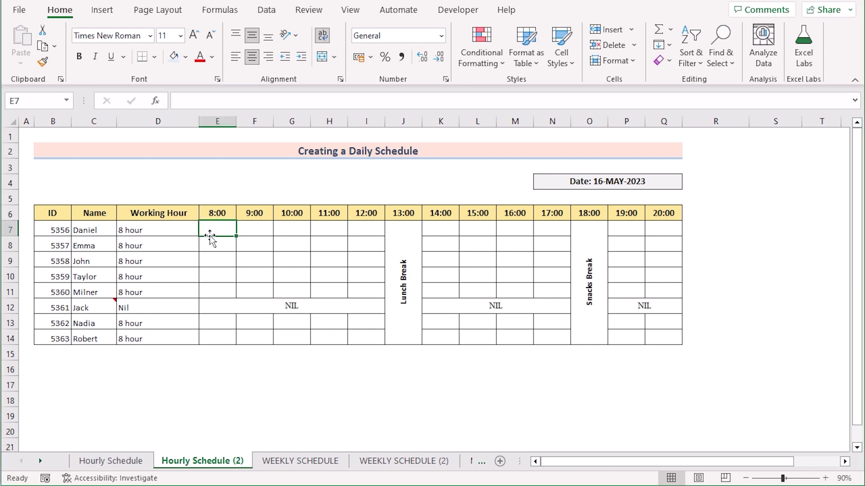
- Fill the first employee's worked hours in E7:I7, K7:N7 and P7 with light blue
drag(213, 236, 364, 232)
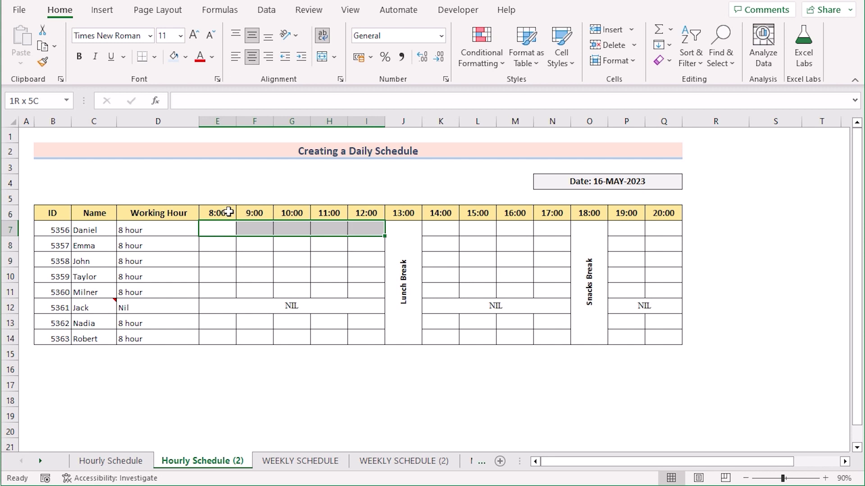
click(185, 57)
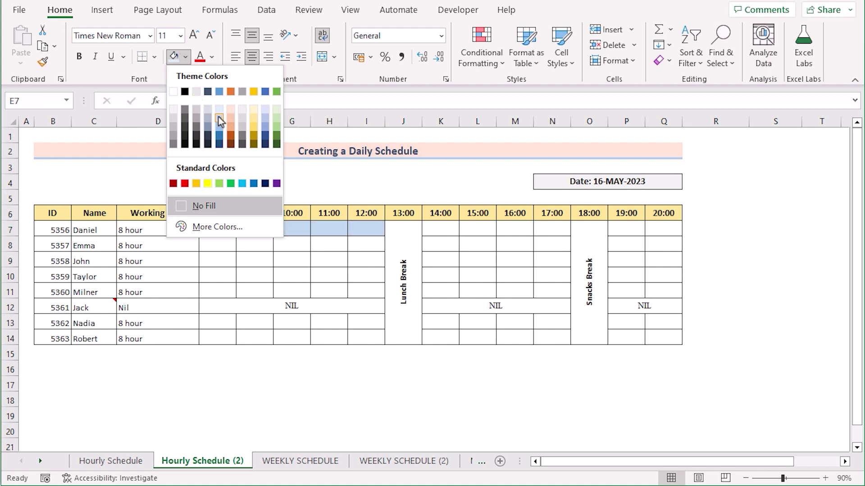
click(218, 117)
click(443, 233)
drag(443, 232, 552, 230)
click(174, 57)
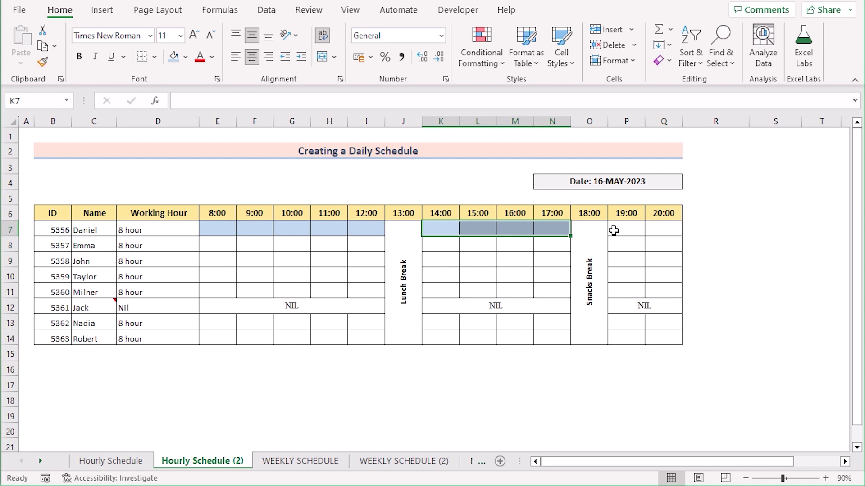
click(612, 229)
click(174, 58)
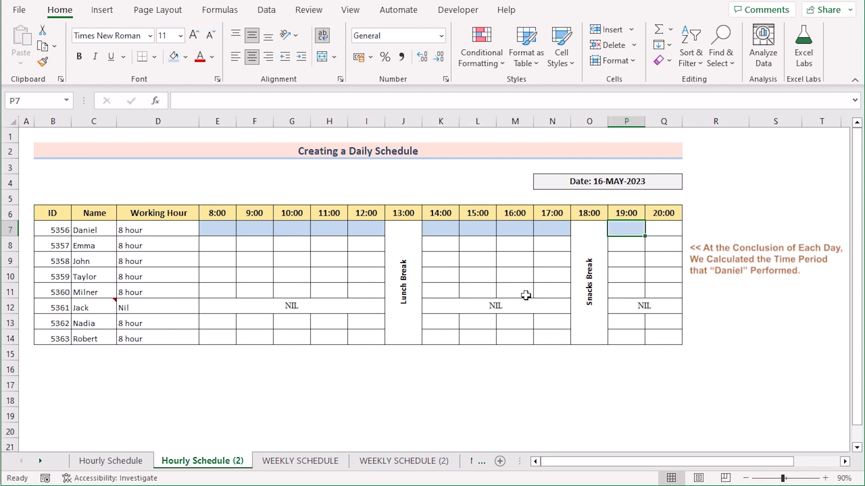
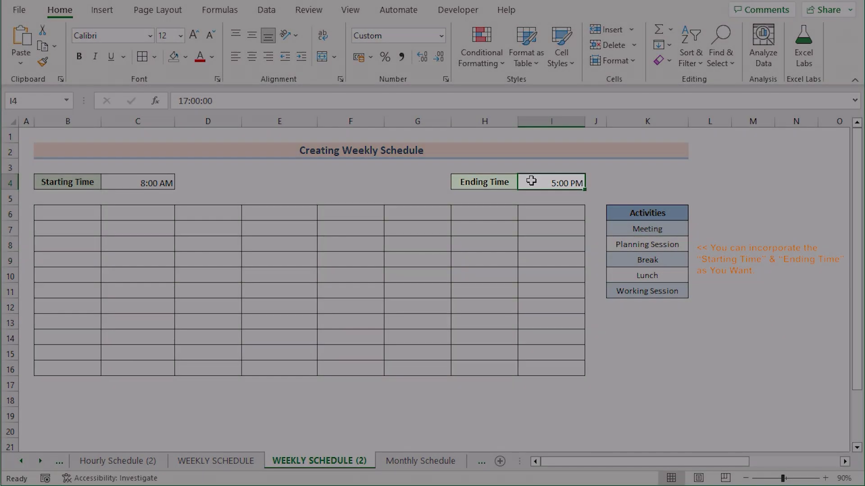
- Enter the header Time in cell B6 of the WEEKLY SCHEDULE (2) sheet
click(655, 215)
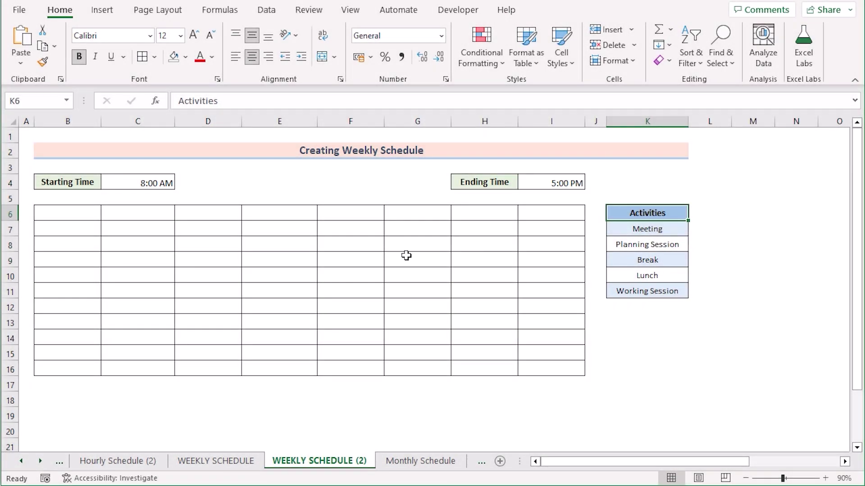
double_click(80, 211)
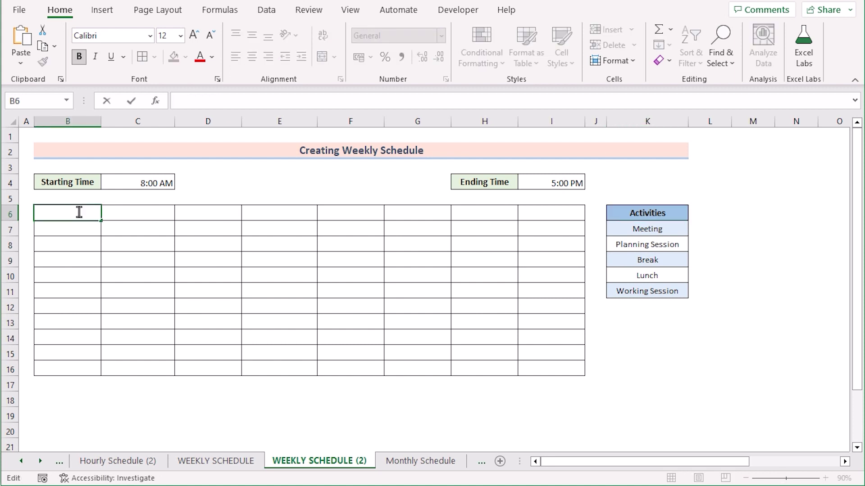
text(Time)
key(Return)
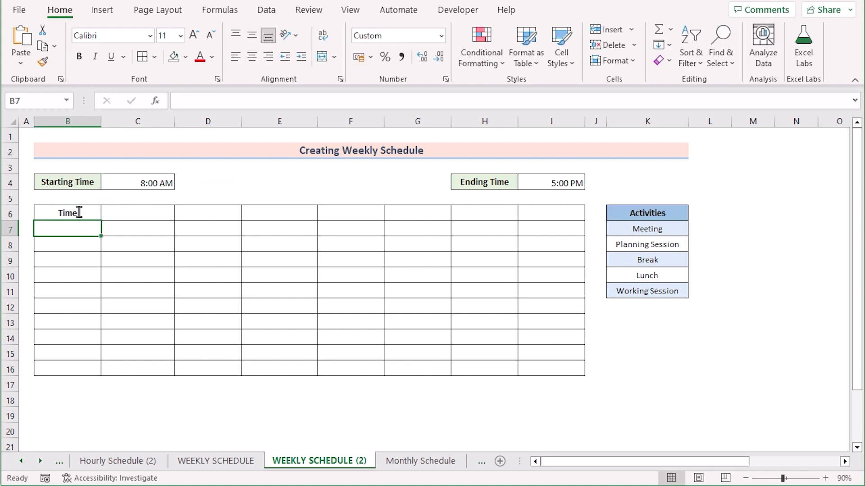
- Copy the starting time 08:00:00 from C4 into B7 and autofill the hourly times down to B16
click(148, 183)
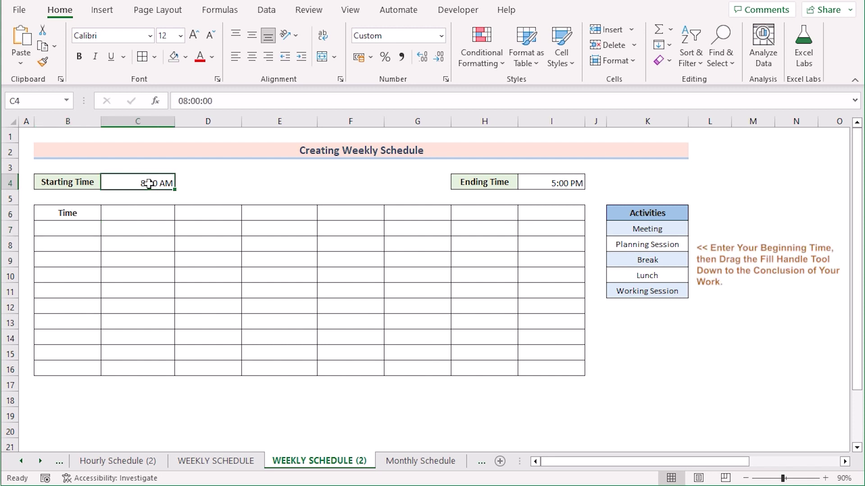
drag(213, 102, 166, 102)
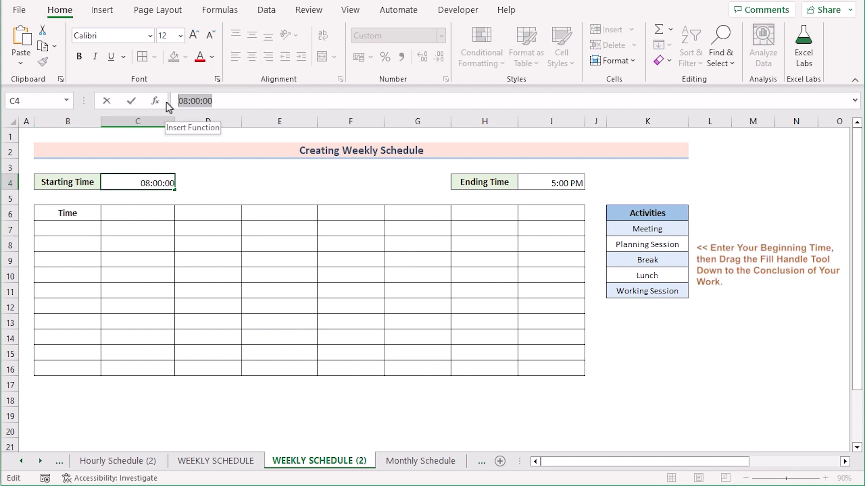
key(ctrl+c)
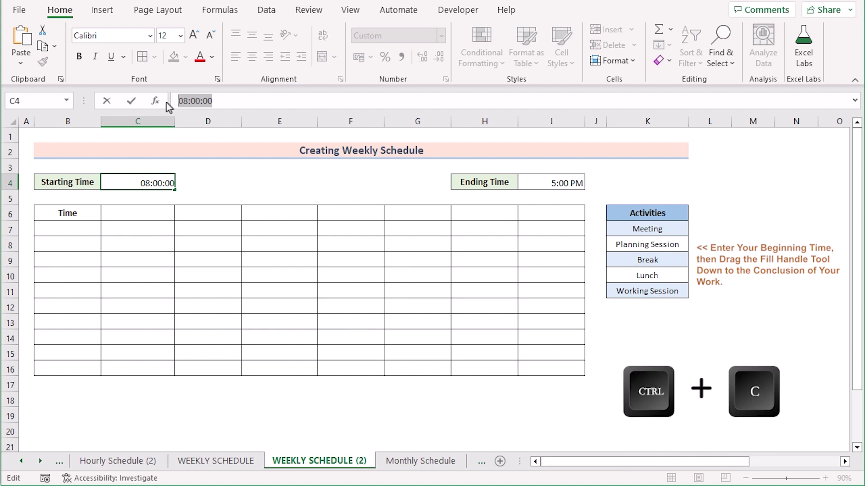
click(71, 227)
double_click(71, 227)
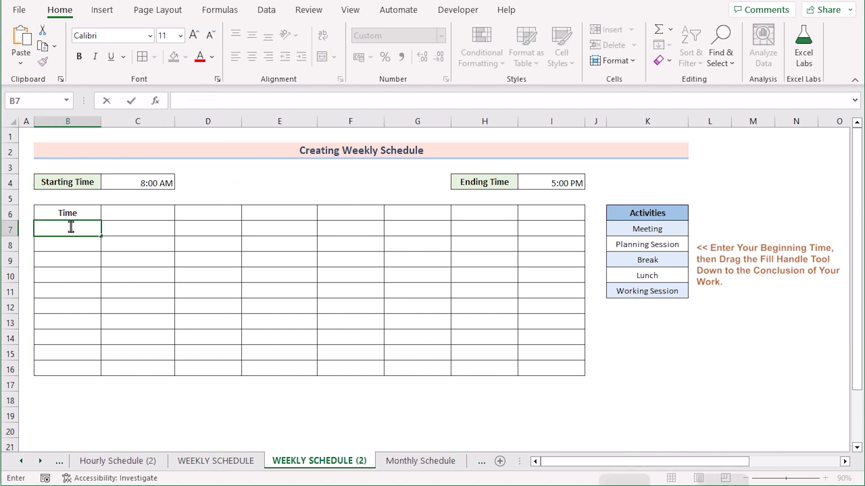
key(ctrl+v)
key(ctrl+Return)
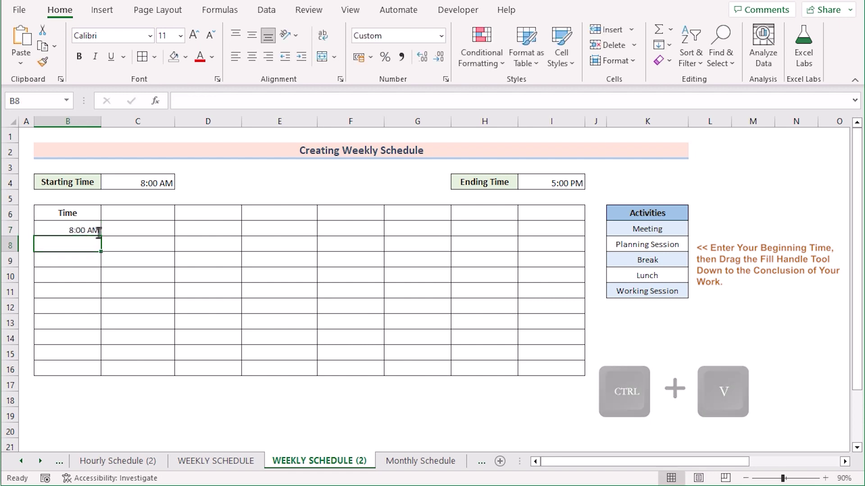
drag(103, 238, 103, 377)
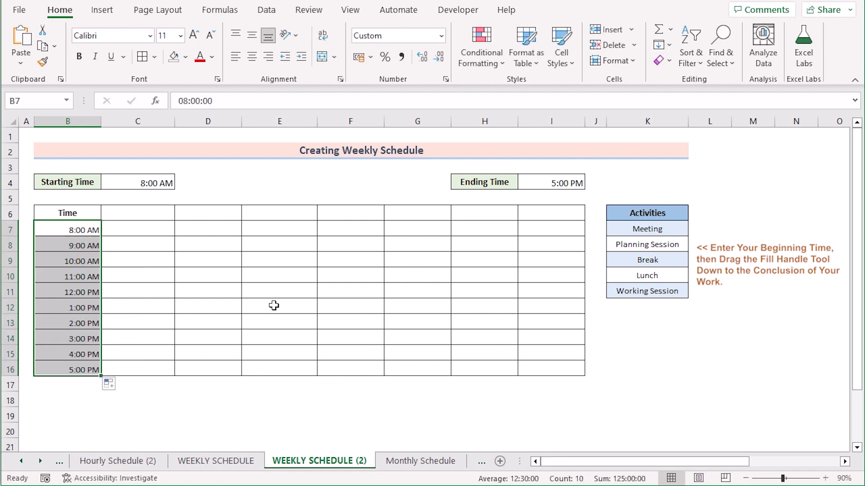
- Enter Monday in C6 and autofill the weekday headers across to Sunday in I6
click(144, 214)
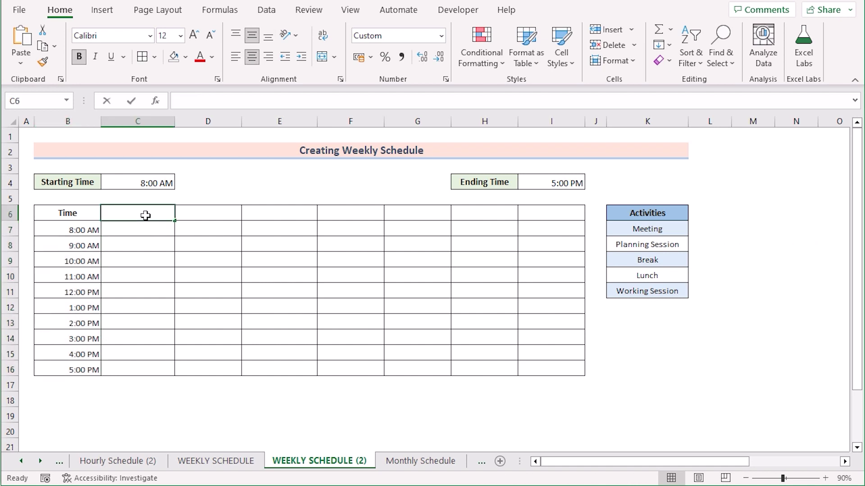
double_click(145, 216)
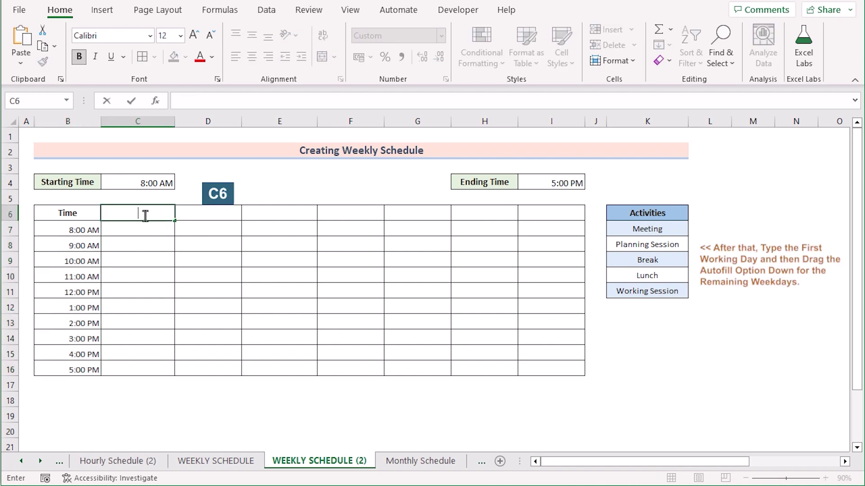
text(Mo)
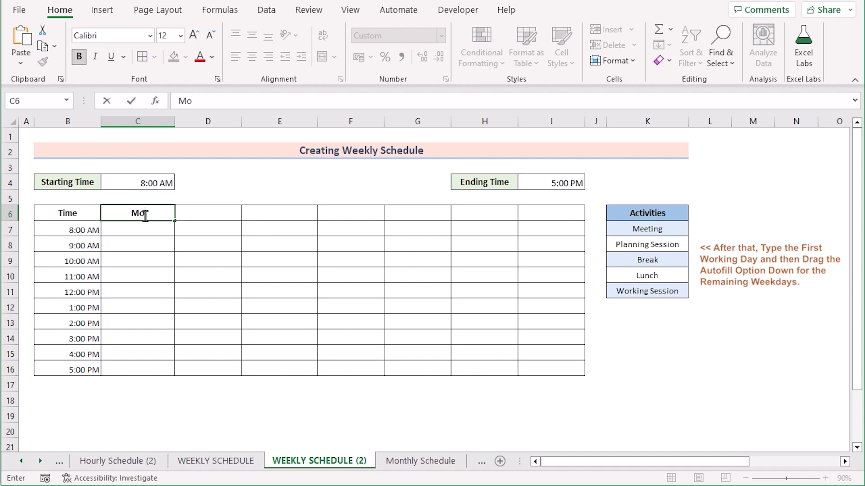
text(nday)
key(Return)
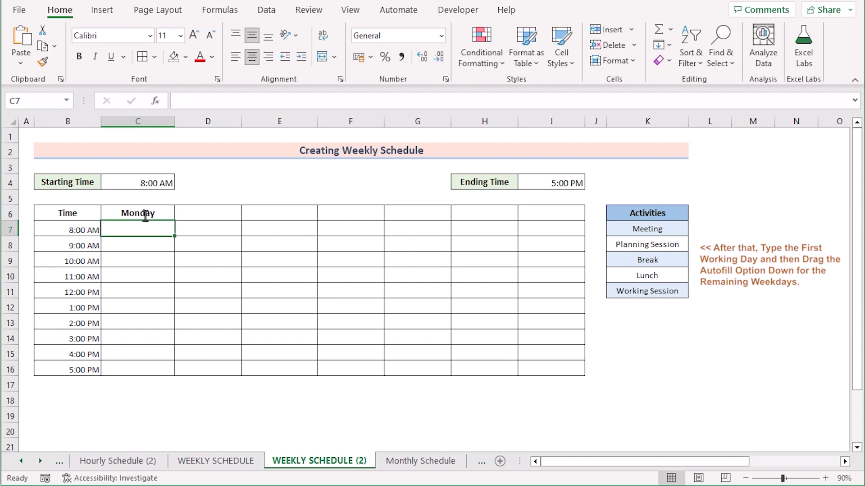
click(164, 214)
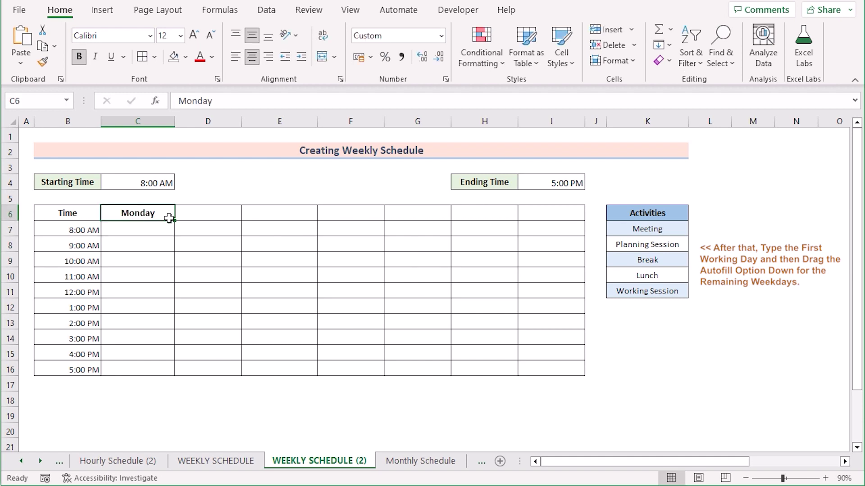
drag(176, 223, 557, 218)
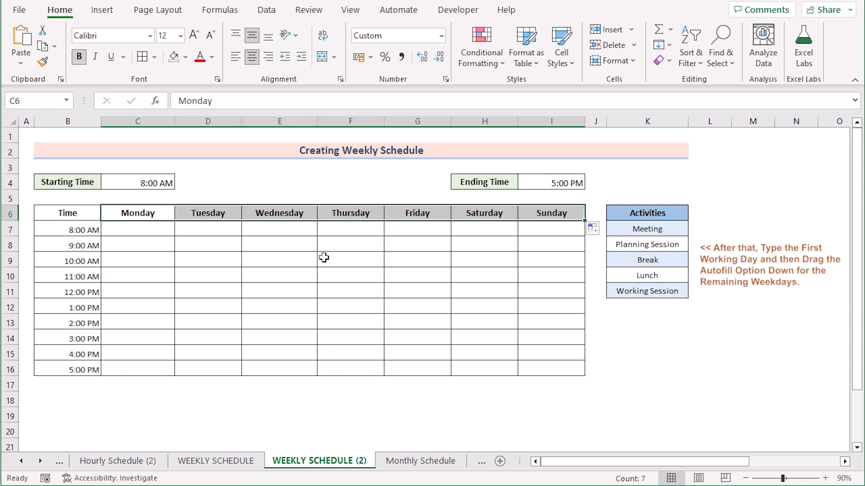
- Convert the schedule range B6:I16 into a table with headers
click(67, 213)
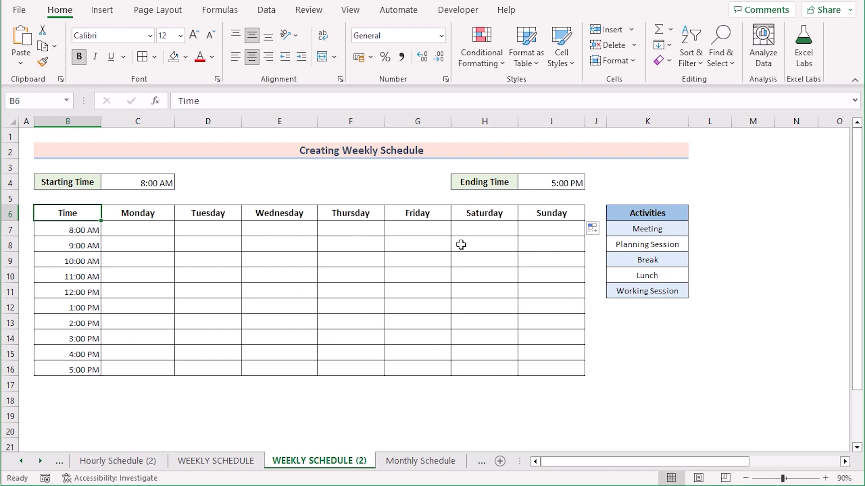
key(ctrl+a)
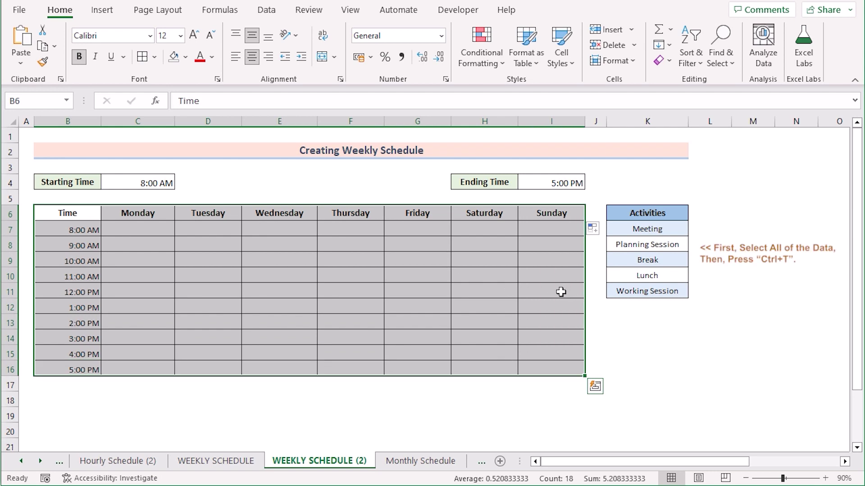
key(ctrl+t)
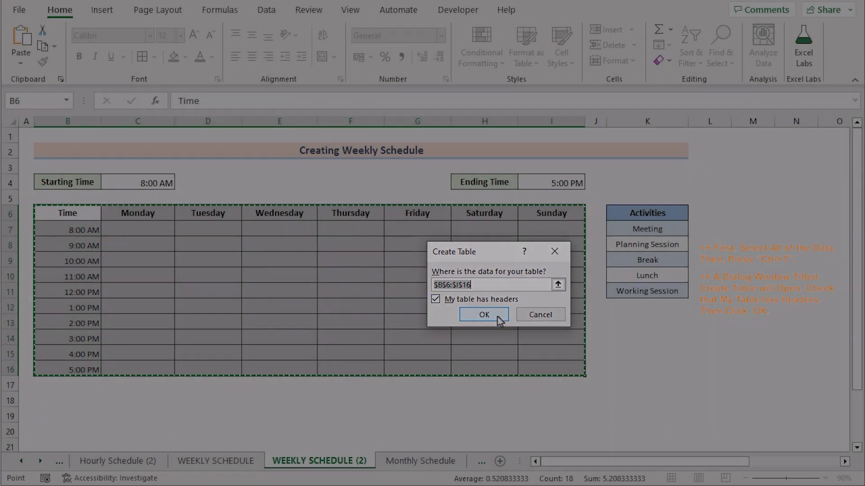
click(484, 314)
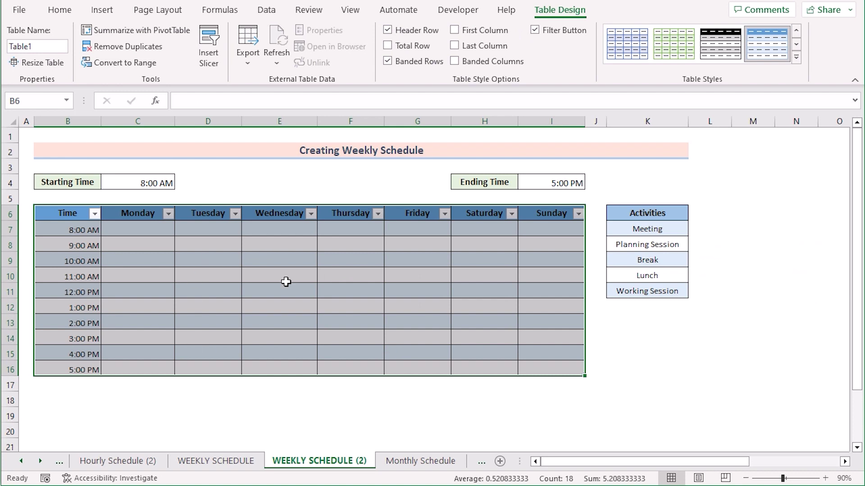
- Shade the Saturday and Sunday cells H7:I16 of the weekly schedule with a light gold fill
click(452, 226)
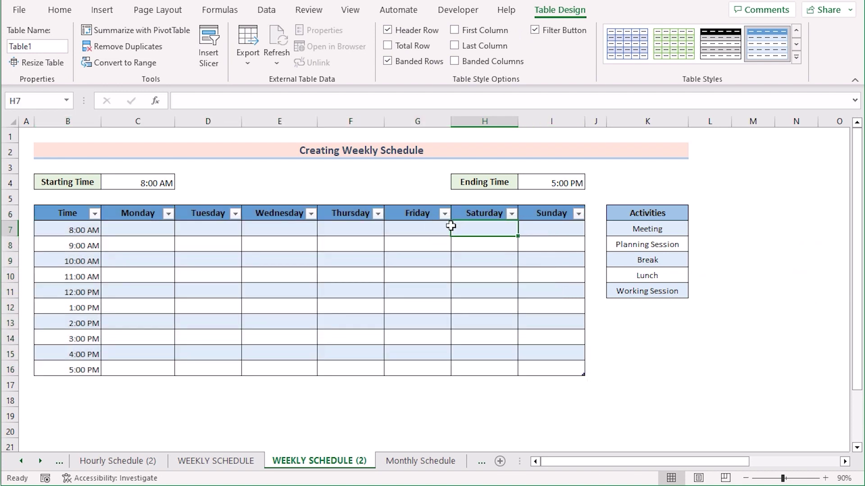
shift+click(556, 369)
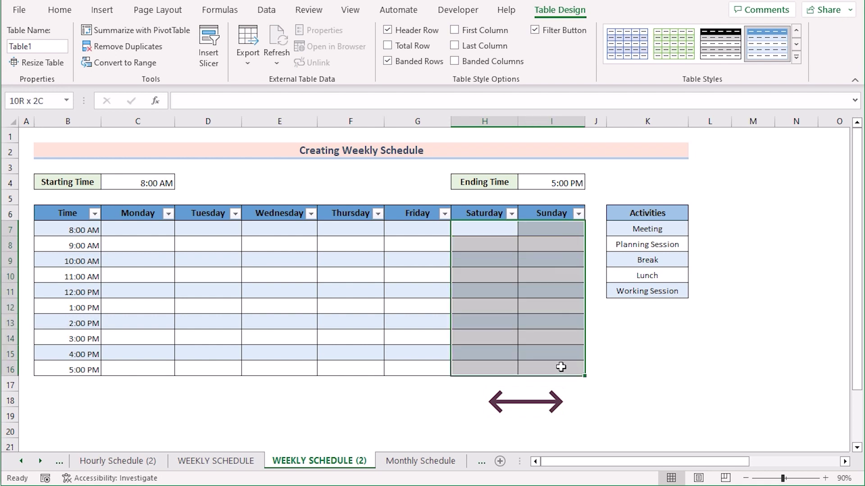
click(59, 11)
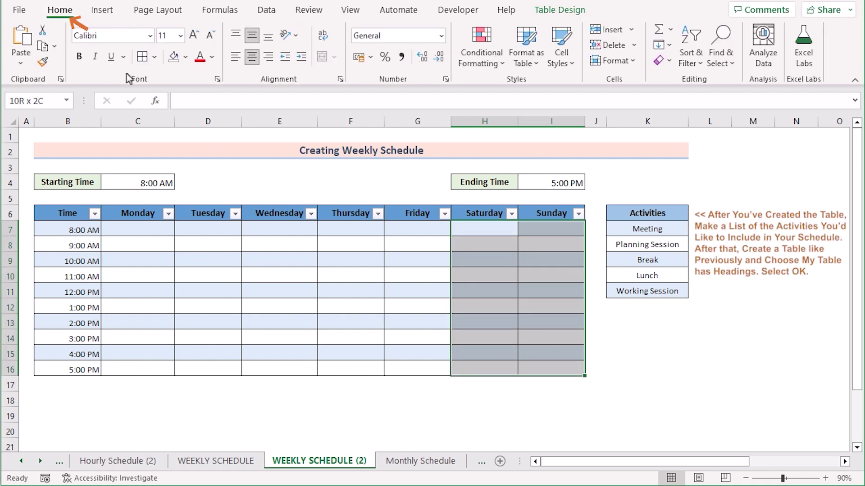
click(185, 56)
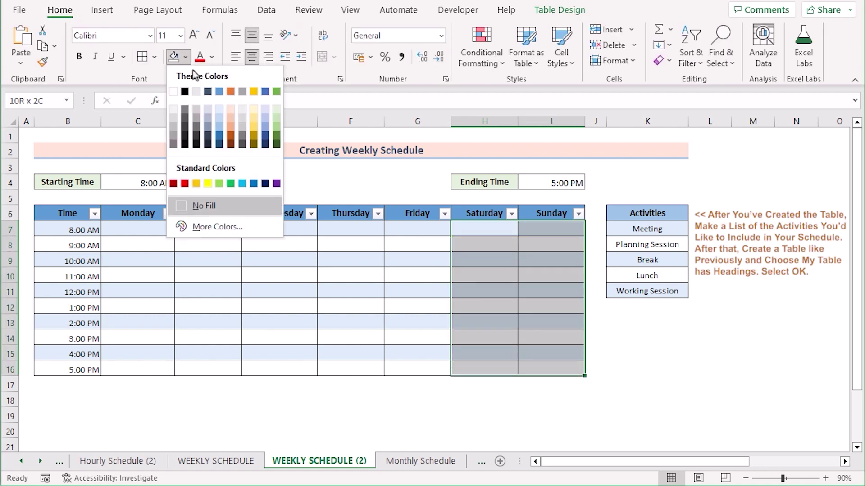
click(252, 132)
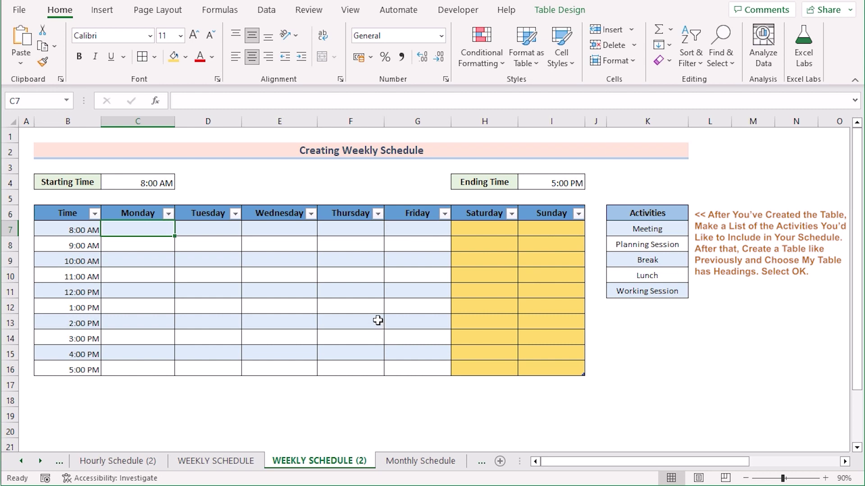
- Convert the Activities list K6:K11 into a table with headers
click(670, 226)
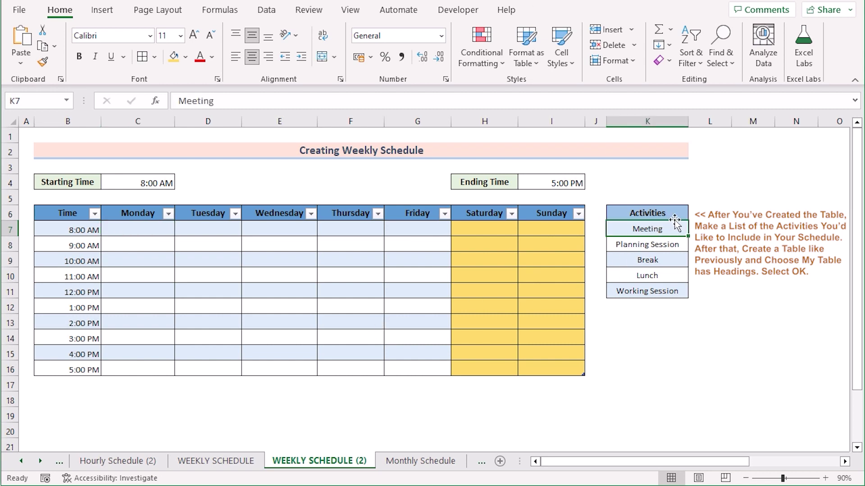
drag(673, 213, 672, 294)
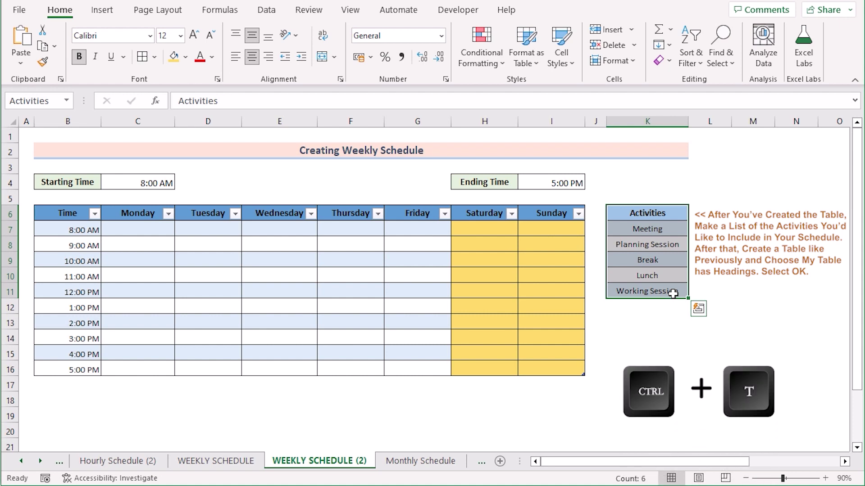
key(ctrl+t)
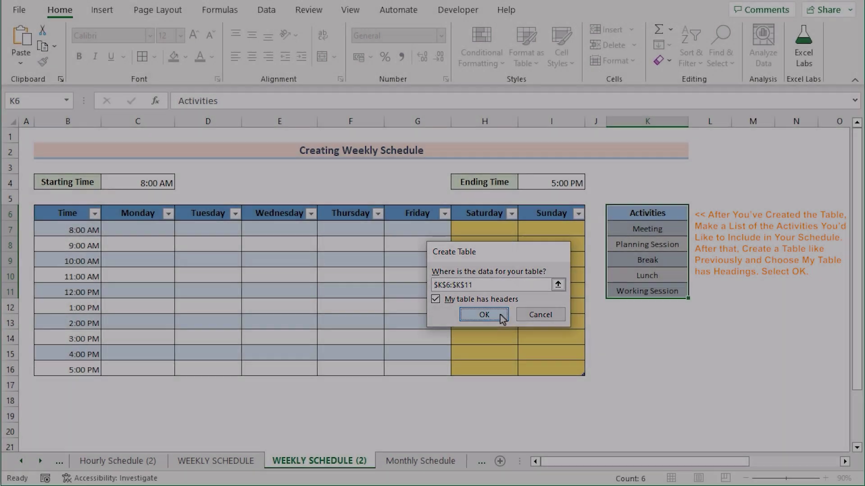
click(499, 314)
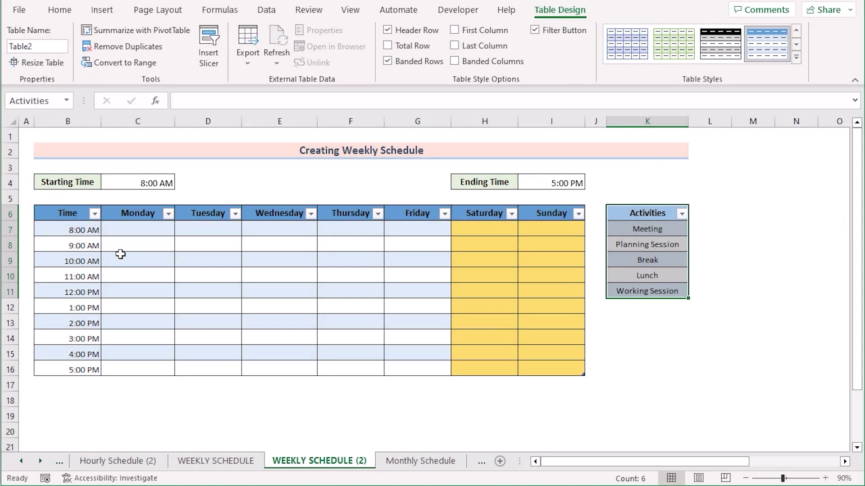
- Add List data validation to the Monday-to-Friday cells C7:G16, using the activities in K7:K11 as the source
click(122, 232)
click(61, 11)
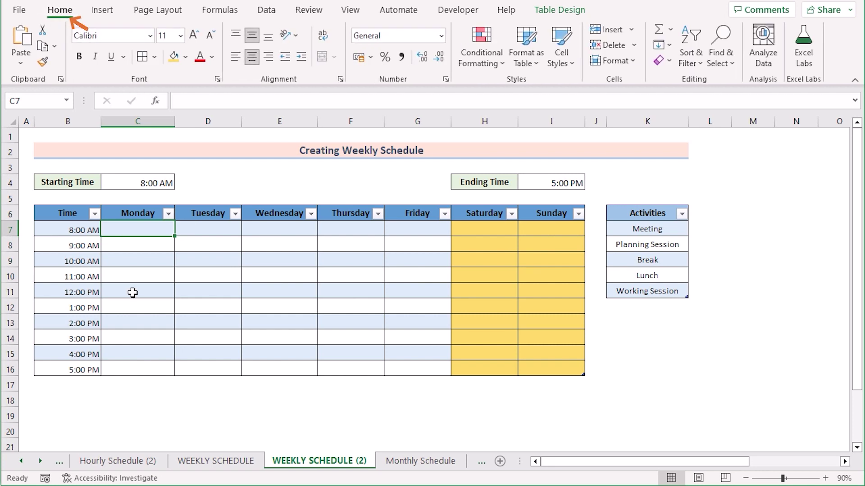
shift+click(421, 368)
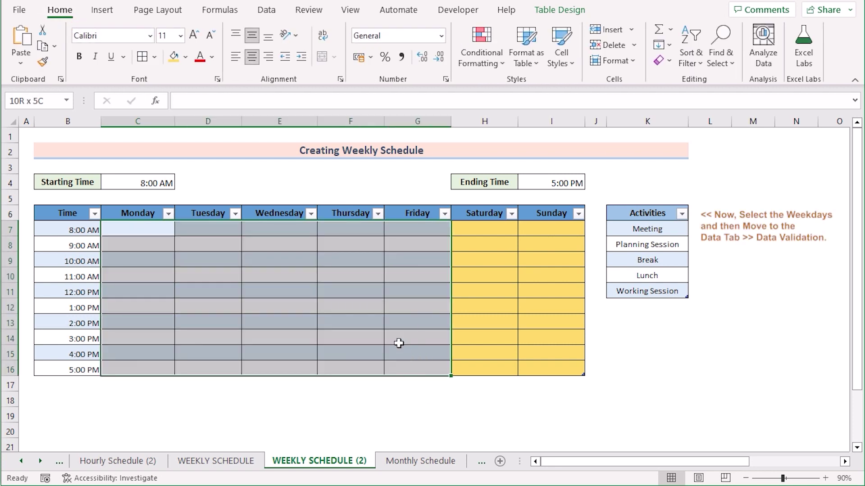
click(267, 10)
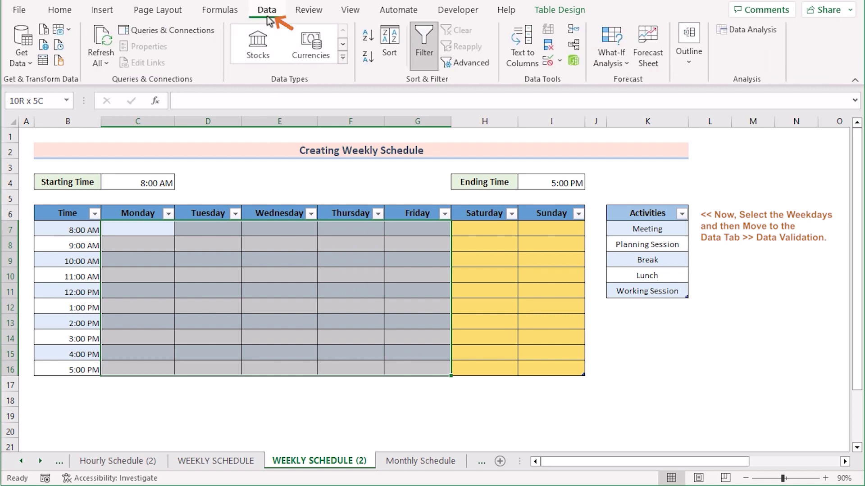
click(550, 61)
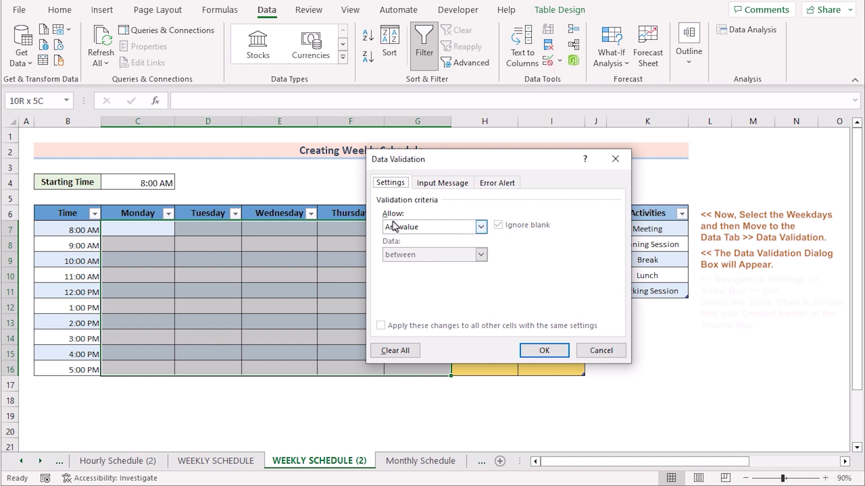
click(481, 227)
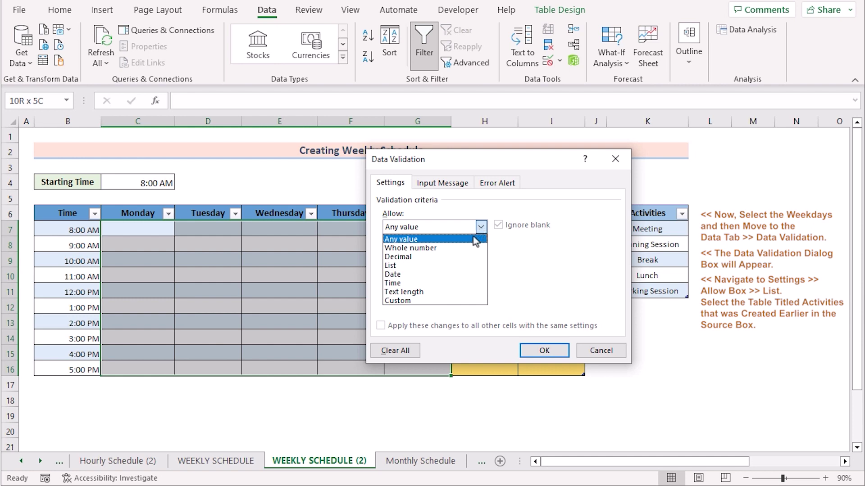
click(460, 265)
click(431, 282)
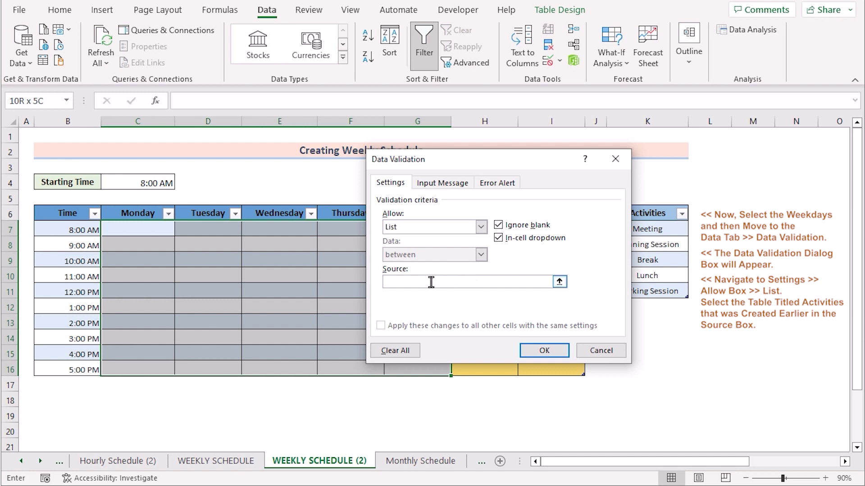
drag(499, 168, 401, 167)
drag(636, 230, 640, 292)
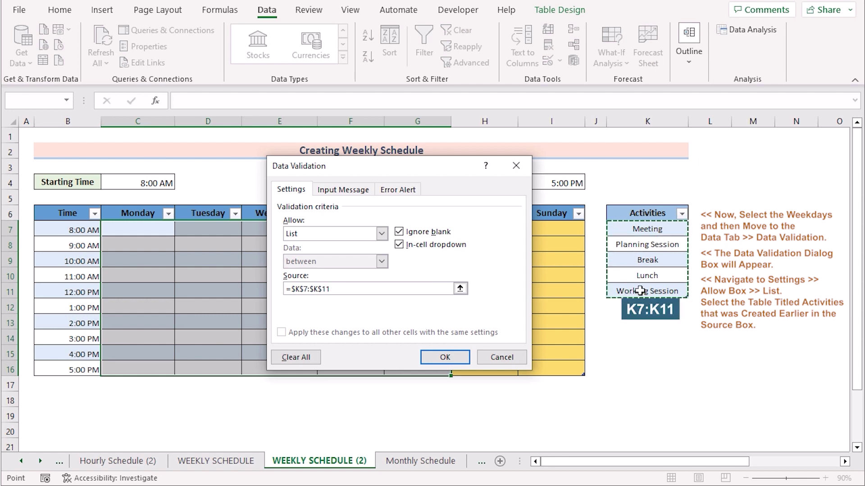
click(446, 356)
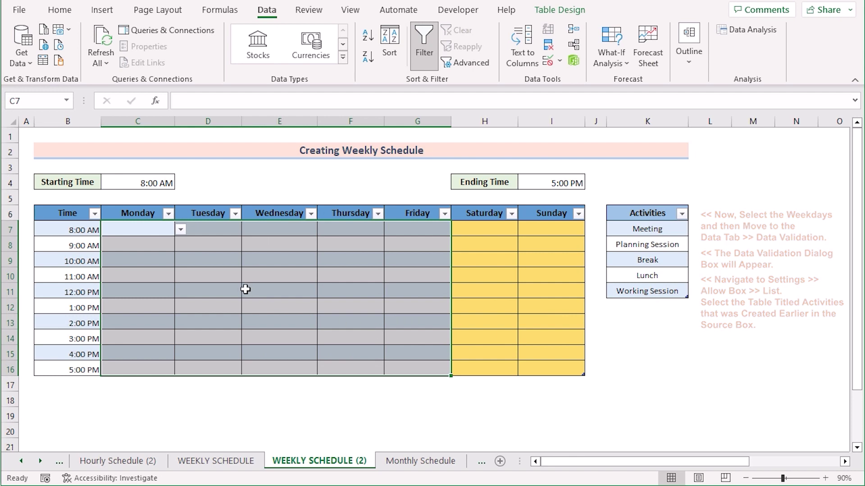
- Set Monday 8:00 AM in C7 to Planning Session and choose an activity for Tuesday 9:00 AM in D8 from the validation list
click(140, 229)
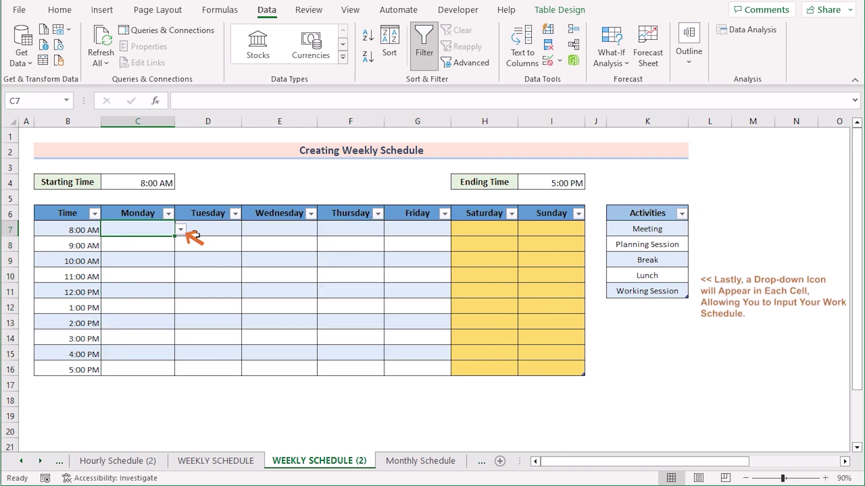
click(180, 230)
click(175, 249)
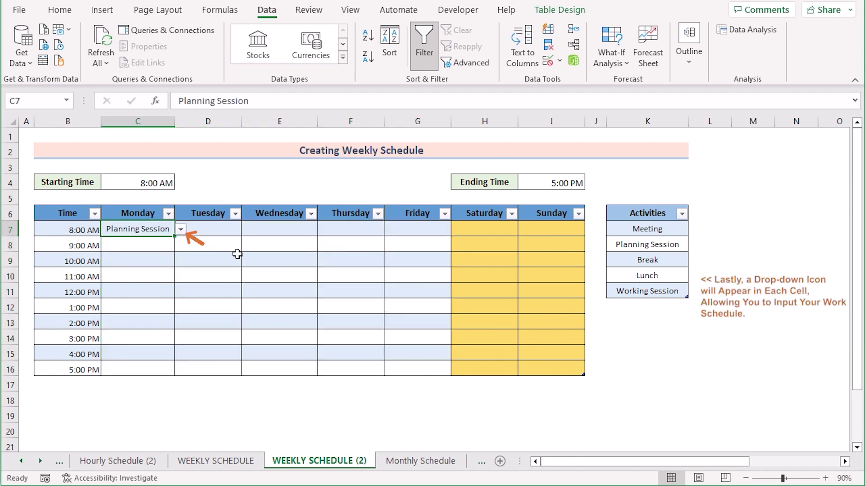
click(235, 248)
click(248, 245)
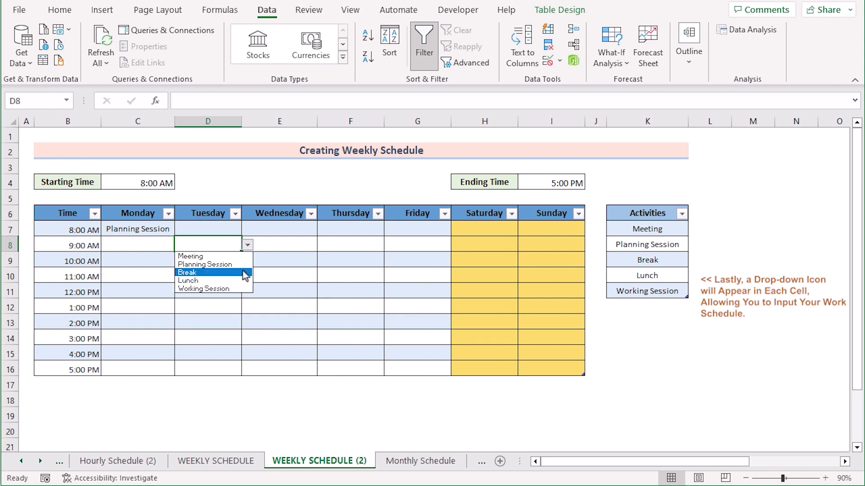
click(247, 280)
click(255, 287)
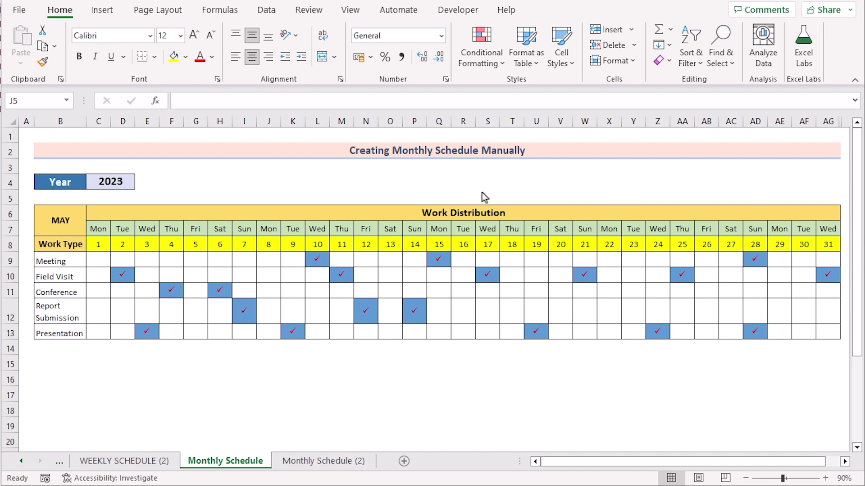
- On the Monthly Schedule (2) sheet, enter Mon in C7 and autofill the weekday names across to AG7
click(317, 462)
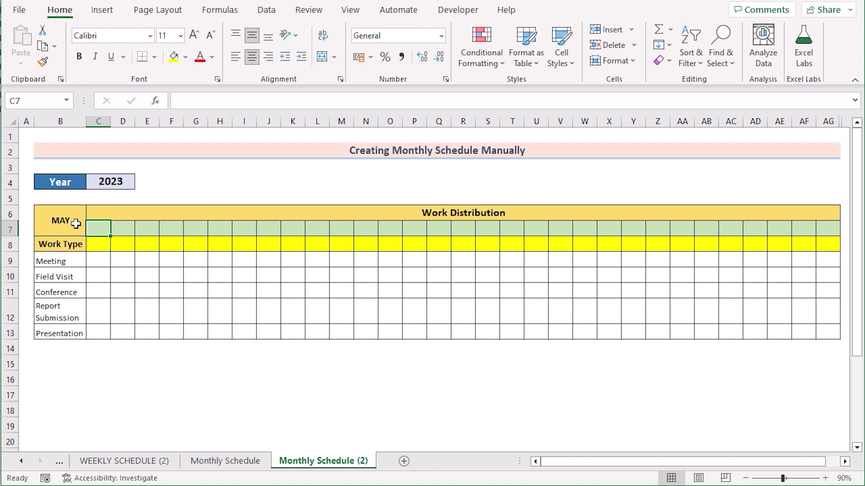
click(78, 224)
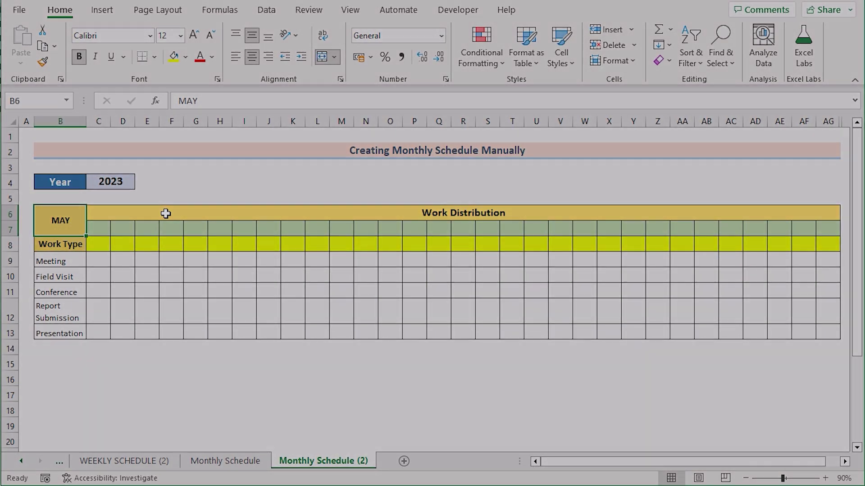
click(157, 216)
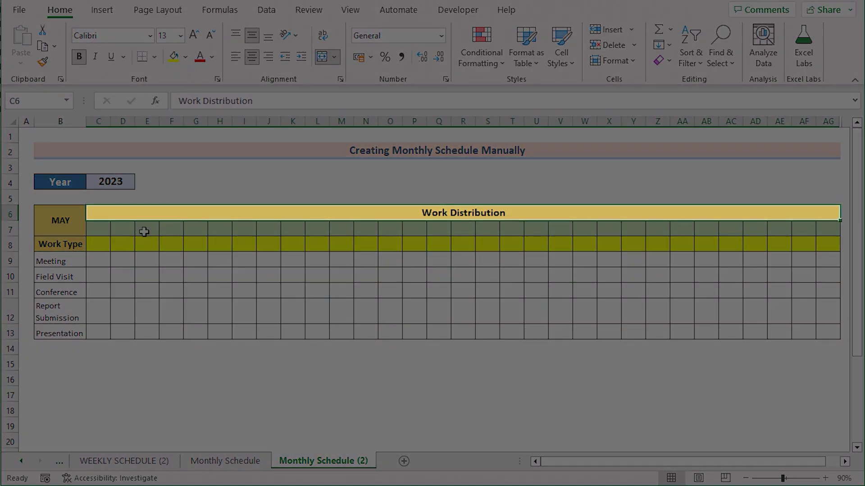
click(81, 243)
shift+click(77, 332)
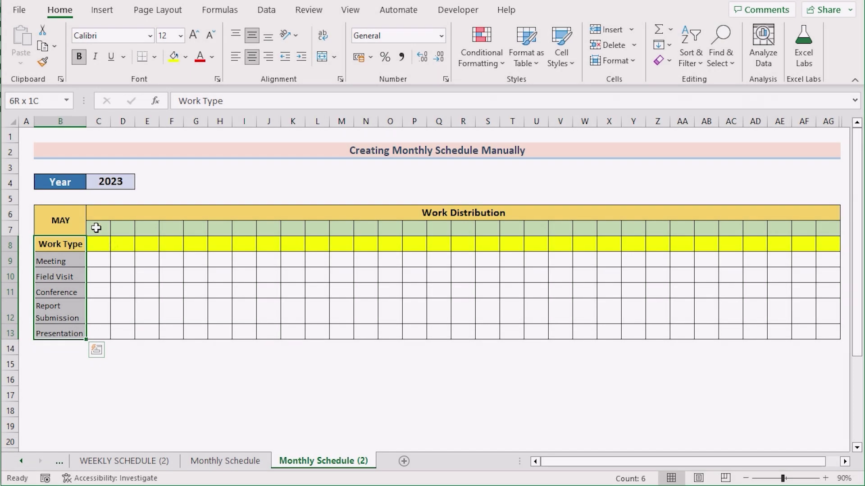
click(96, 228)
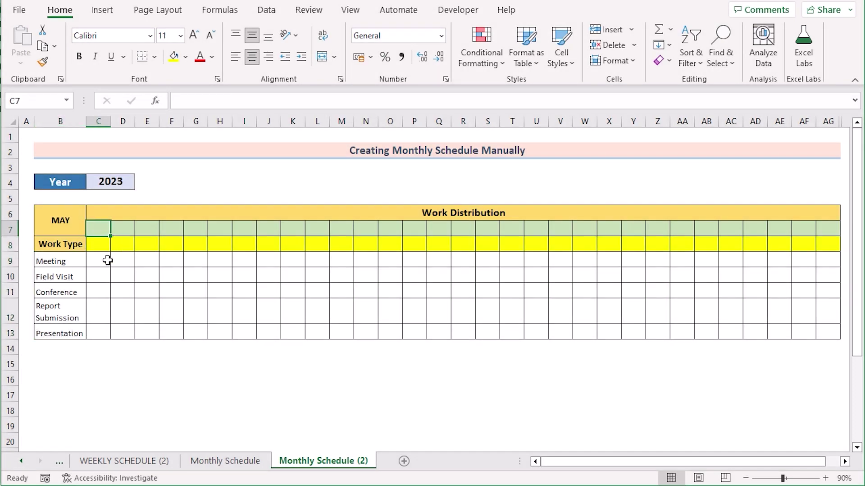
text(Mon)
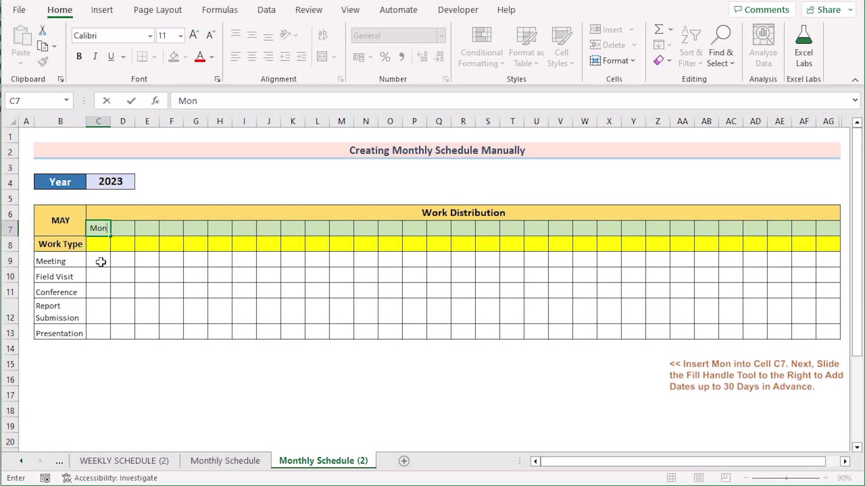
key(Return)
click(99, 230)
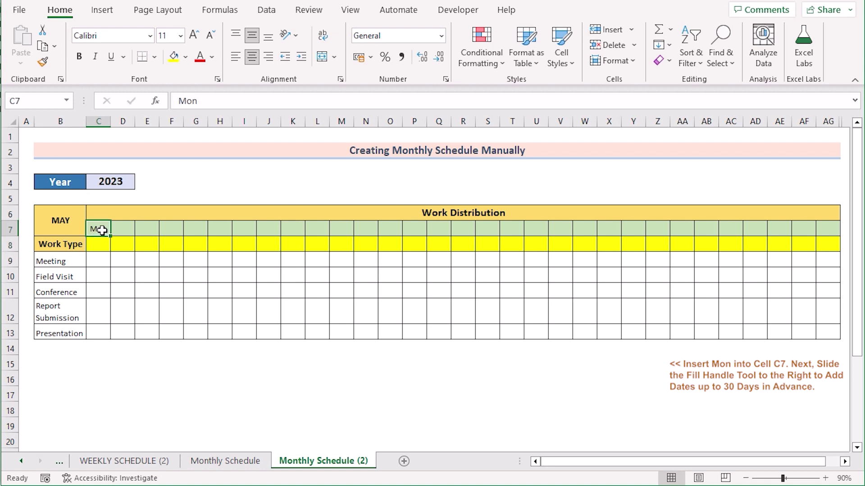
drag(111, 236, 831, 229)
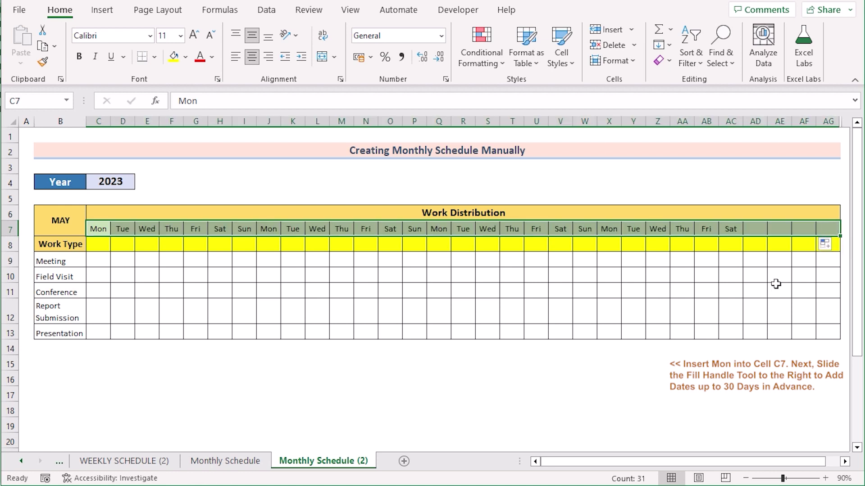
- Enter 1 in C8 and 2 in D8, and autofill the day numbers across to 31 in AG8
click(98, 245)
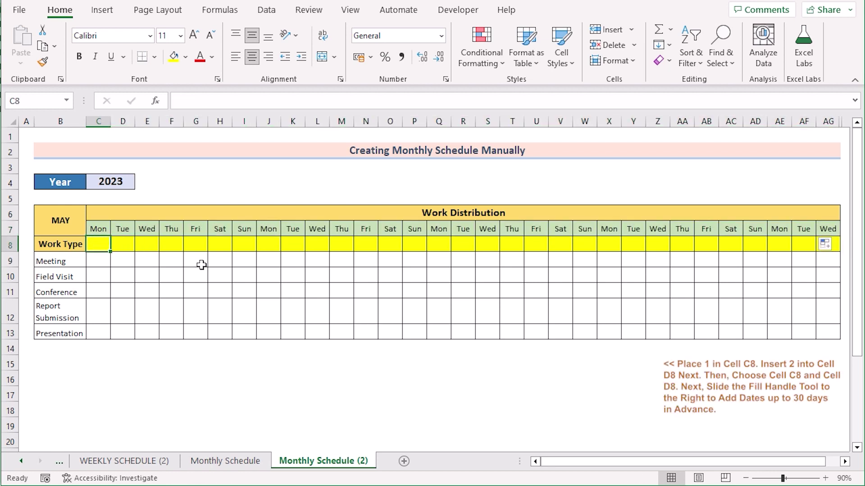
click(100, 246)
text(1)
key(Tab)
text(2)
key(Down)
key(Up)
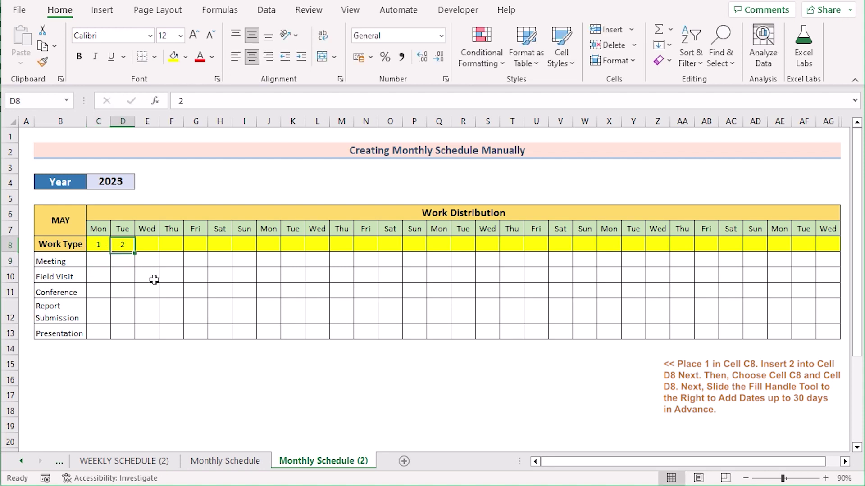
key(Left)
drag(108, 246, 835, 253)
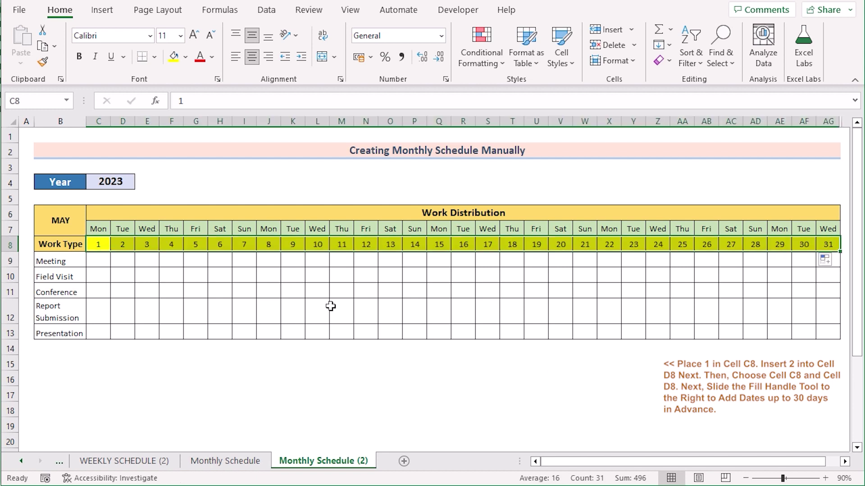
- Shade the Field Visit cell for day 2 (D10) with a blue fill
click(134, 275)
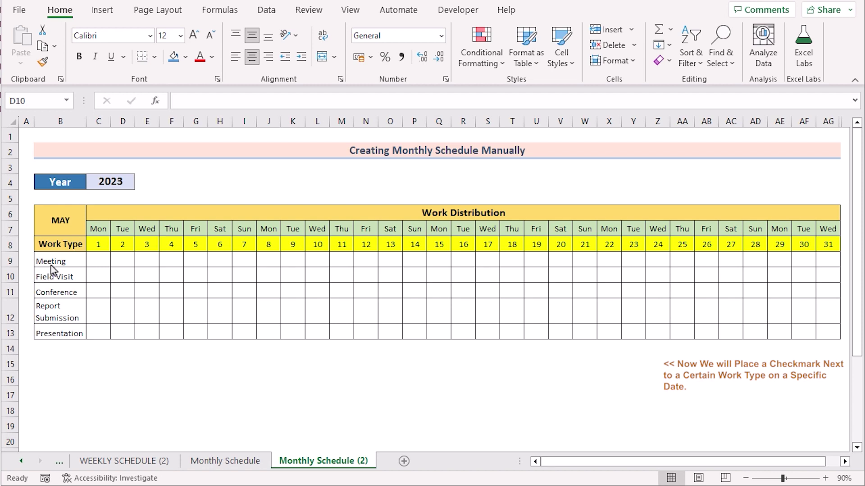
click(125, 275)
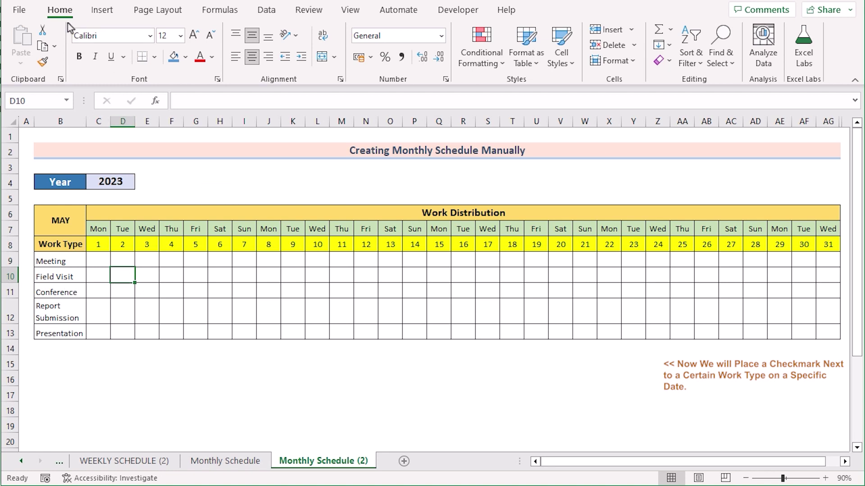
click(184, 63)
click(265, 90)
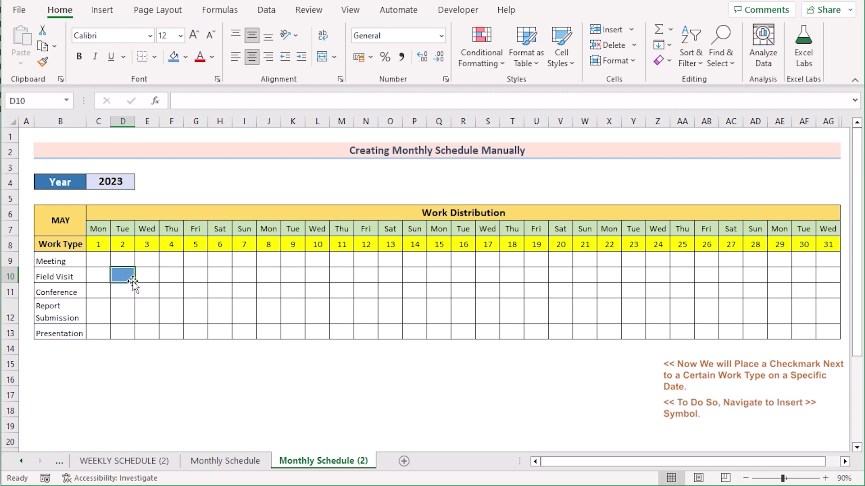
- Insert the Wingdings checkmark symbol, character code 252, into the Field Visit cell for day 2 (D10)
click(102, 10)
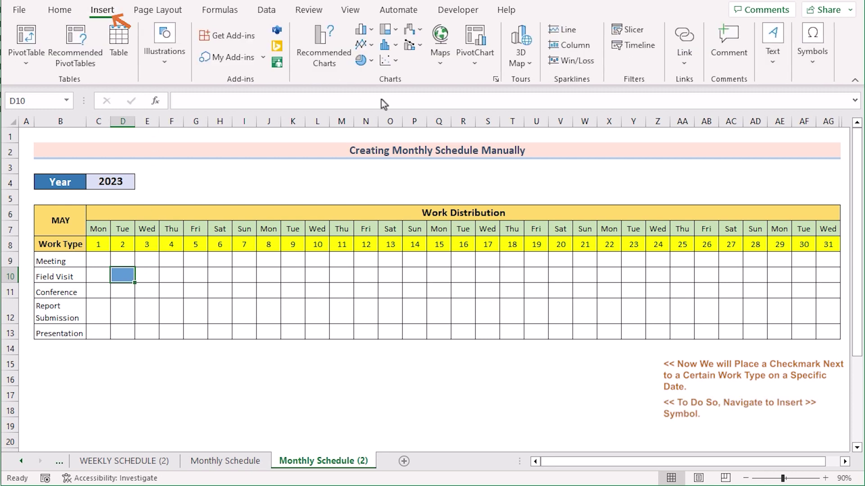
click(814, 72)
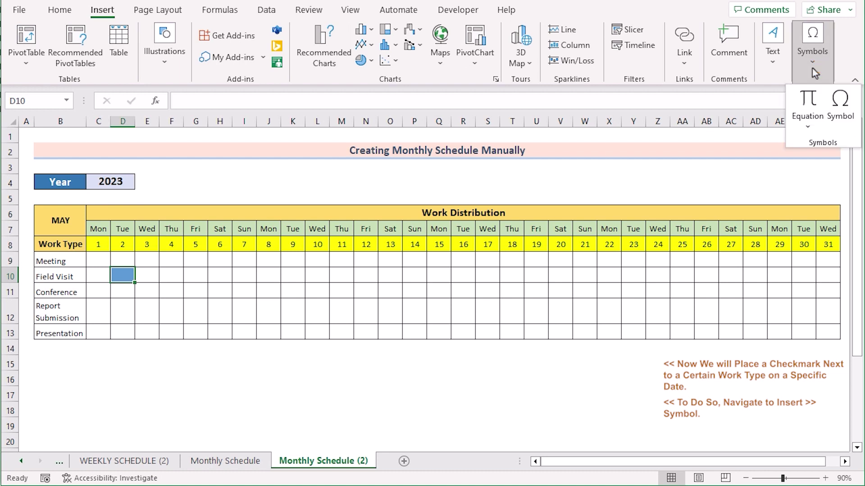
click(841, 113)
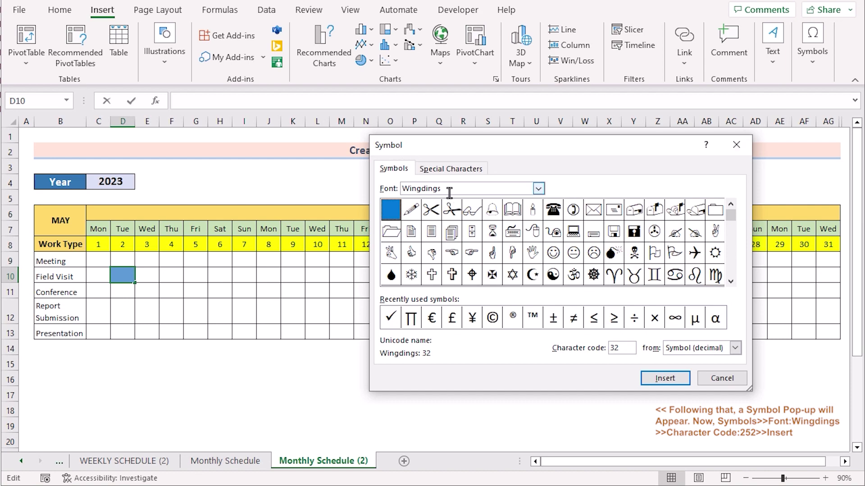
click(538, 189)
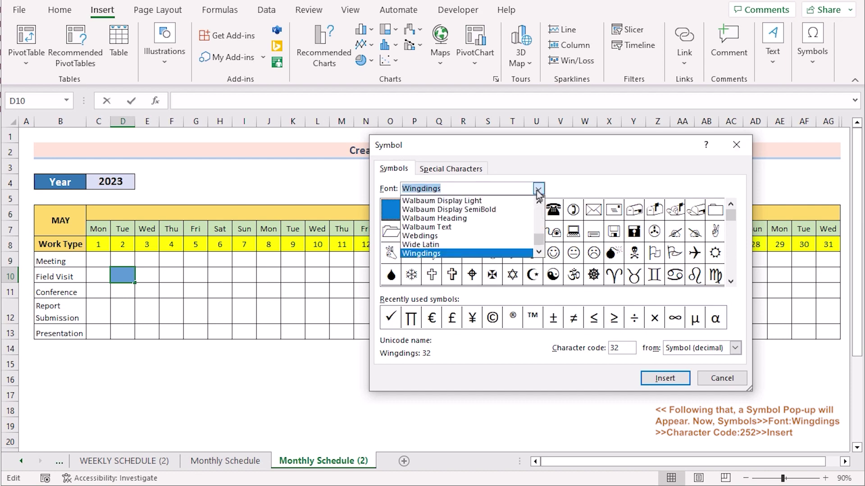
click(538, 191)
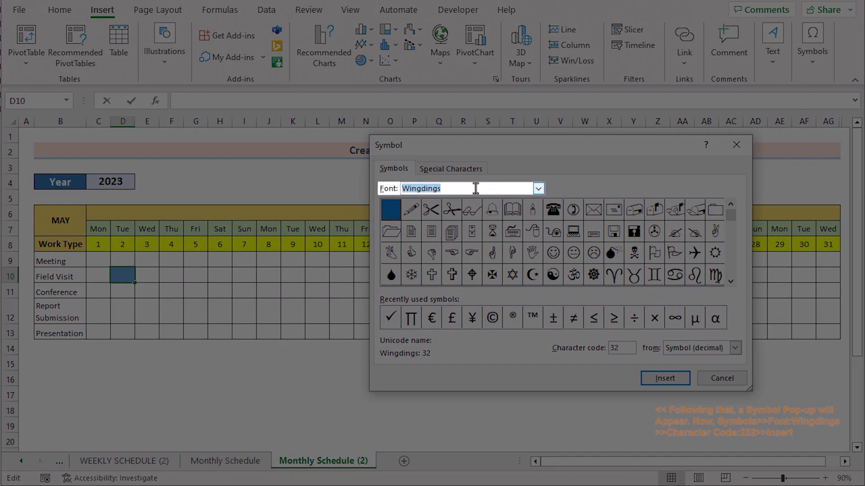
click(476, 188)
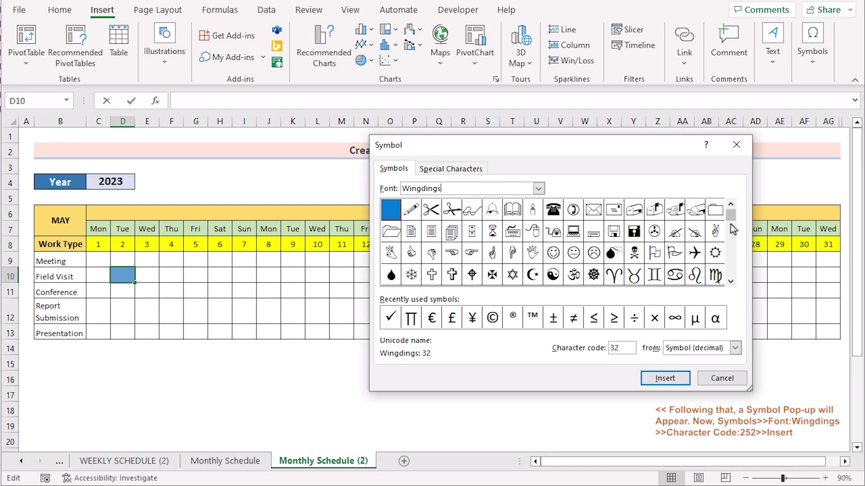
drag(732, 221, 726, 291)
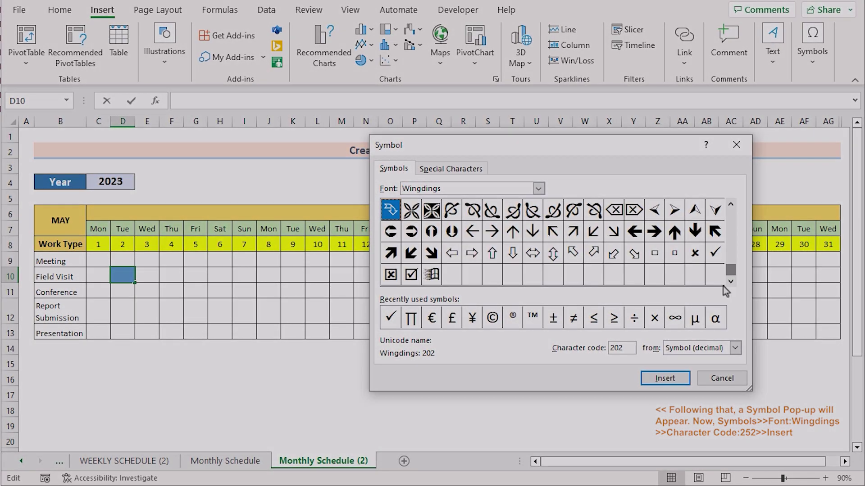
click(715, 254)
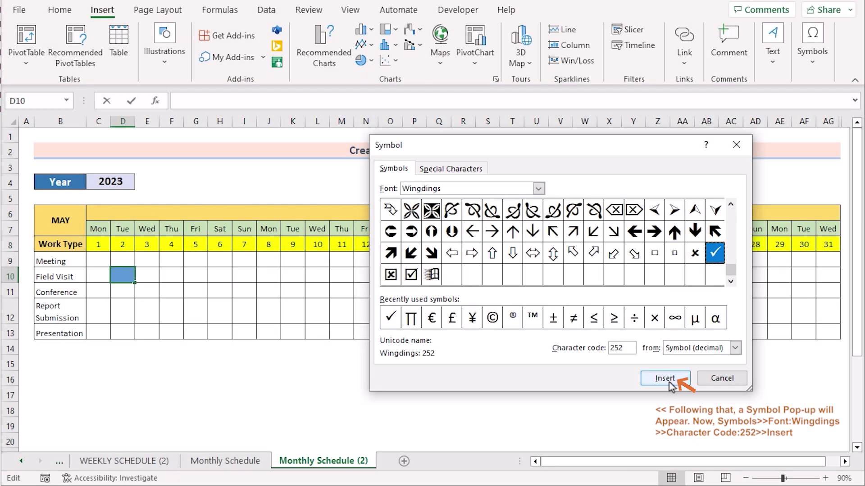
click(665, 378)
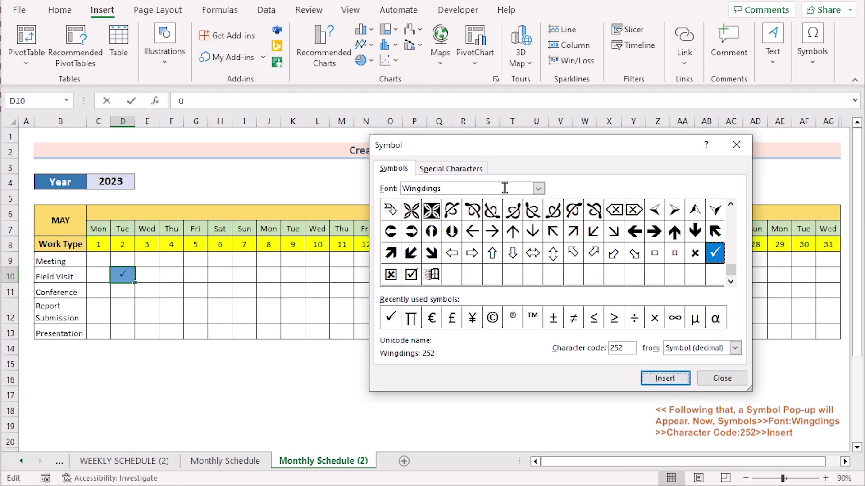
click(735, 144)
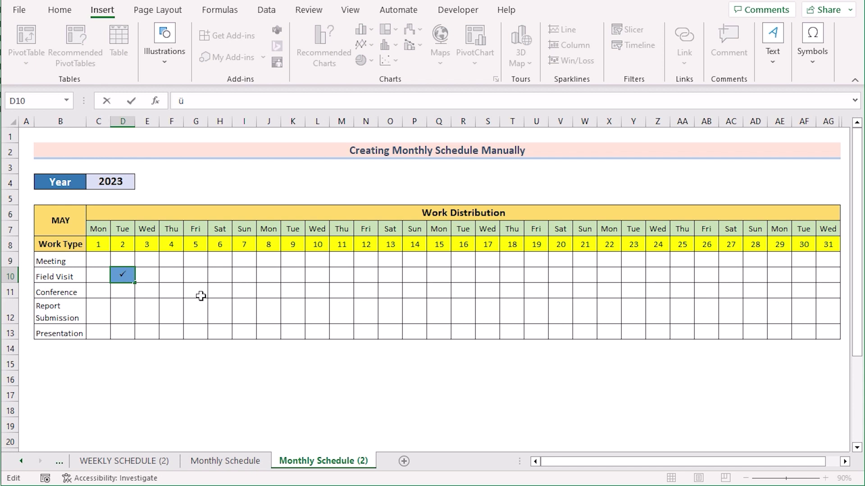
click(60, 11)
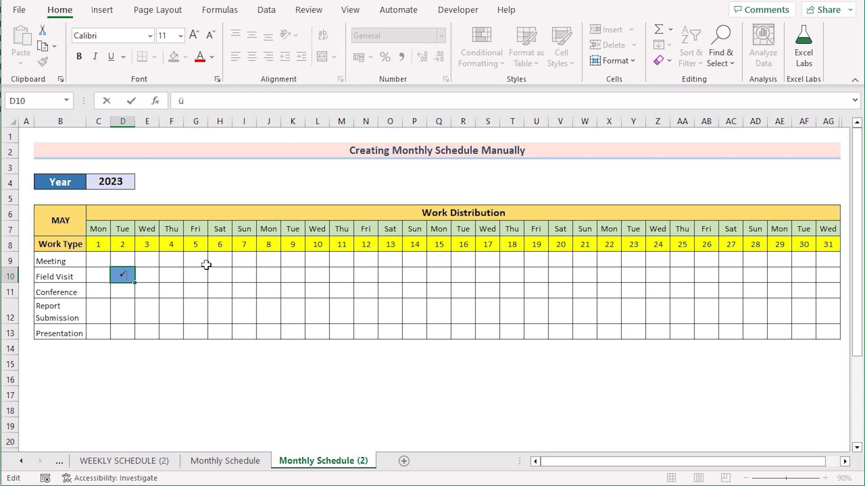
click(122, 275)
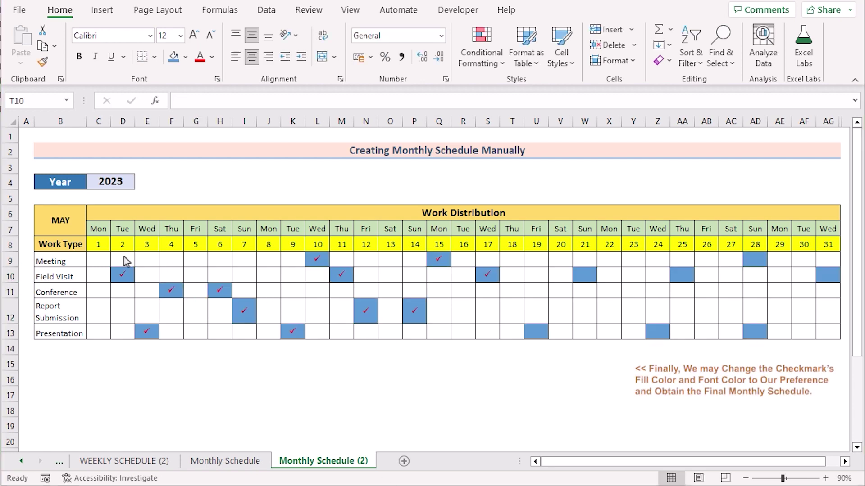
key(F2)
click(99, 260)
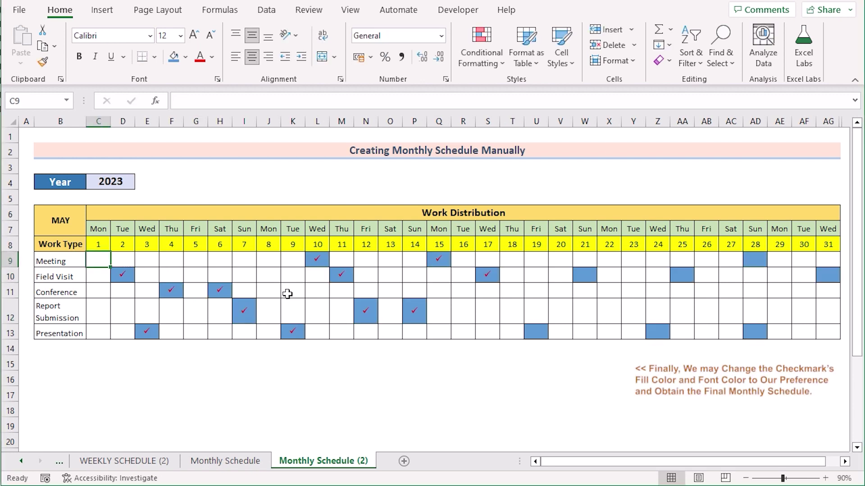
shift+click(823, 334)
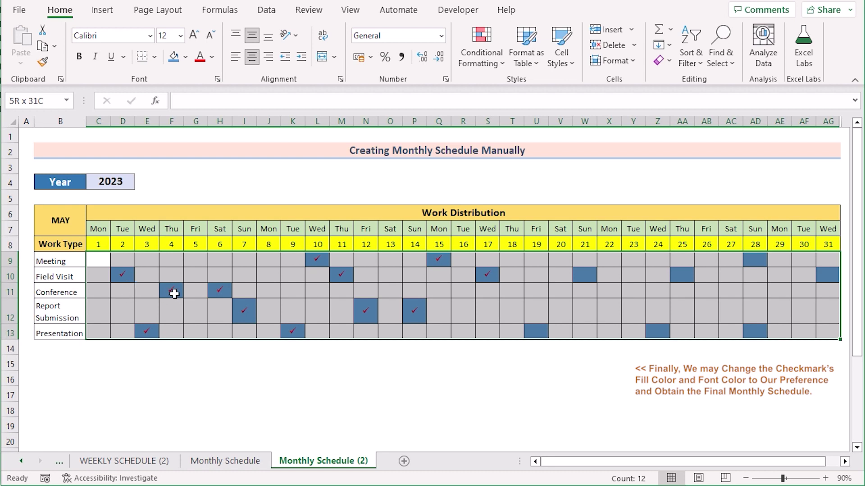
drag(658, 288, 618, 281)
click(617, 281)
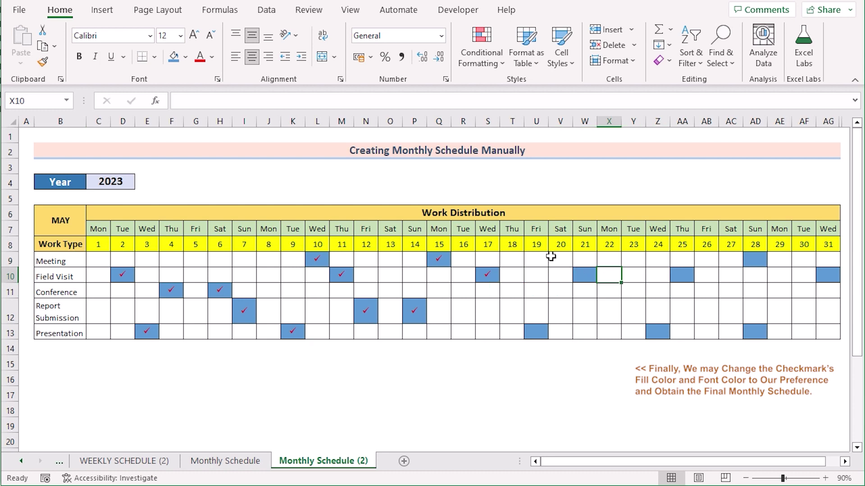
click(585, 278)
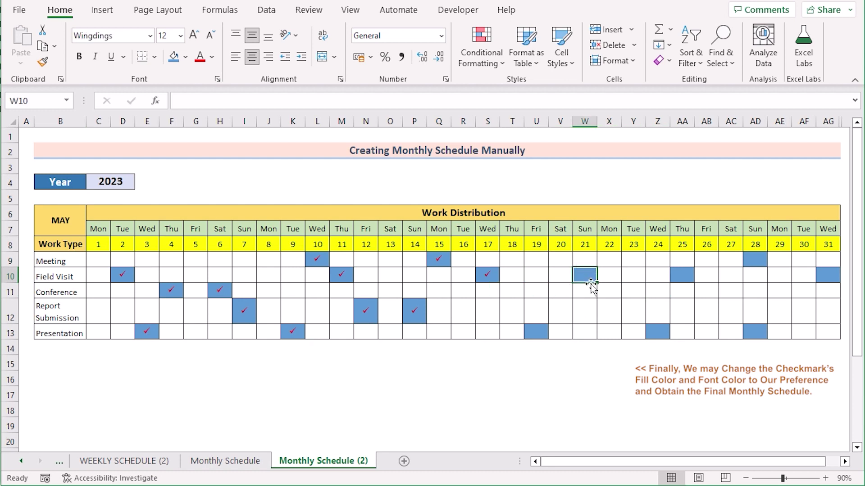